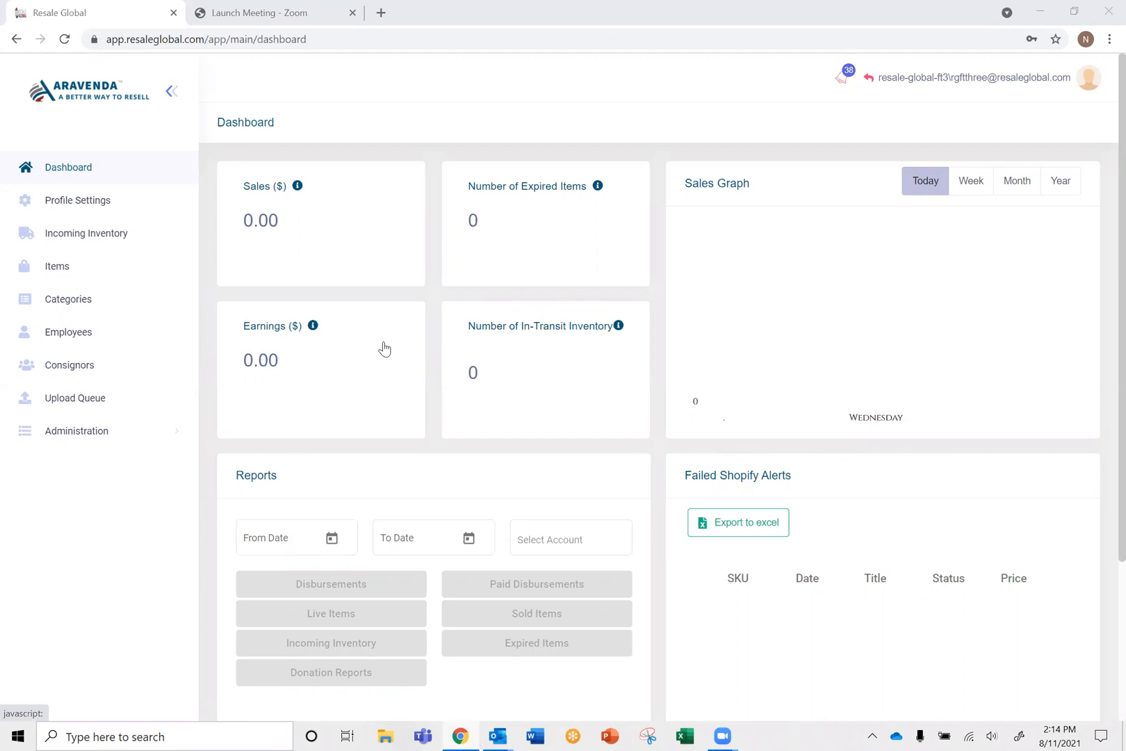
Step: Open the incoming inventory and start receiving the items of batch 8
click(88, 241)
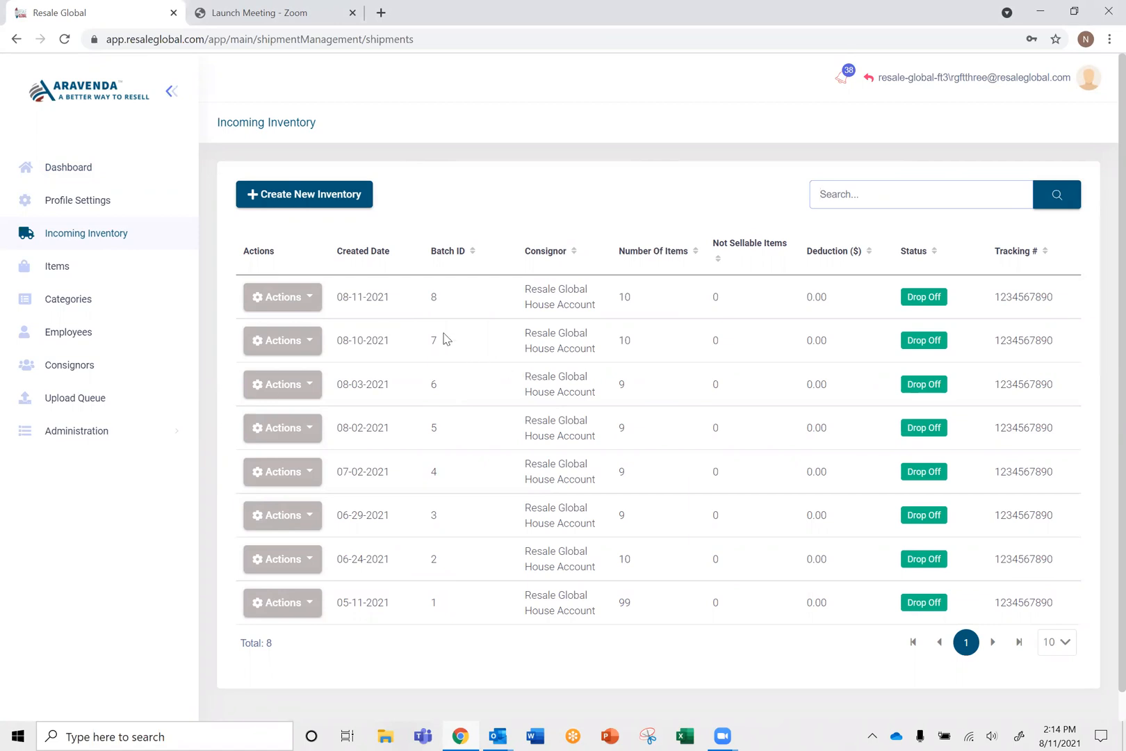
click(295, 302)
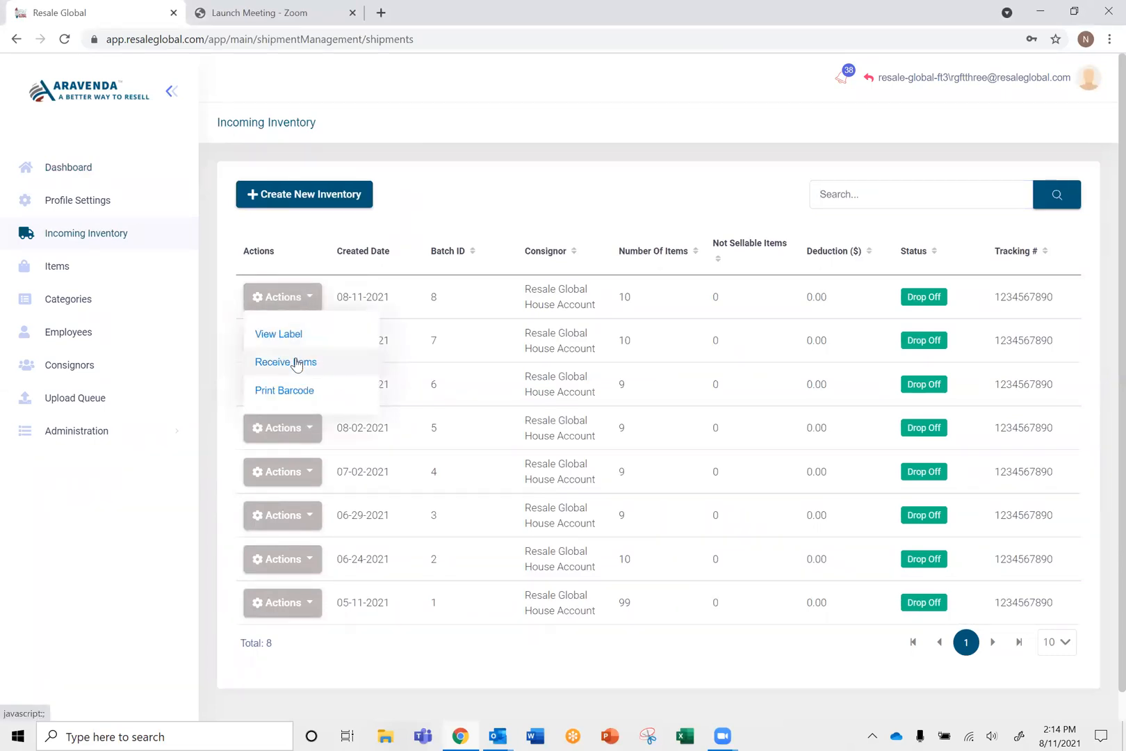
click(297, 364)
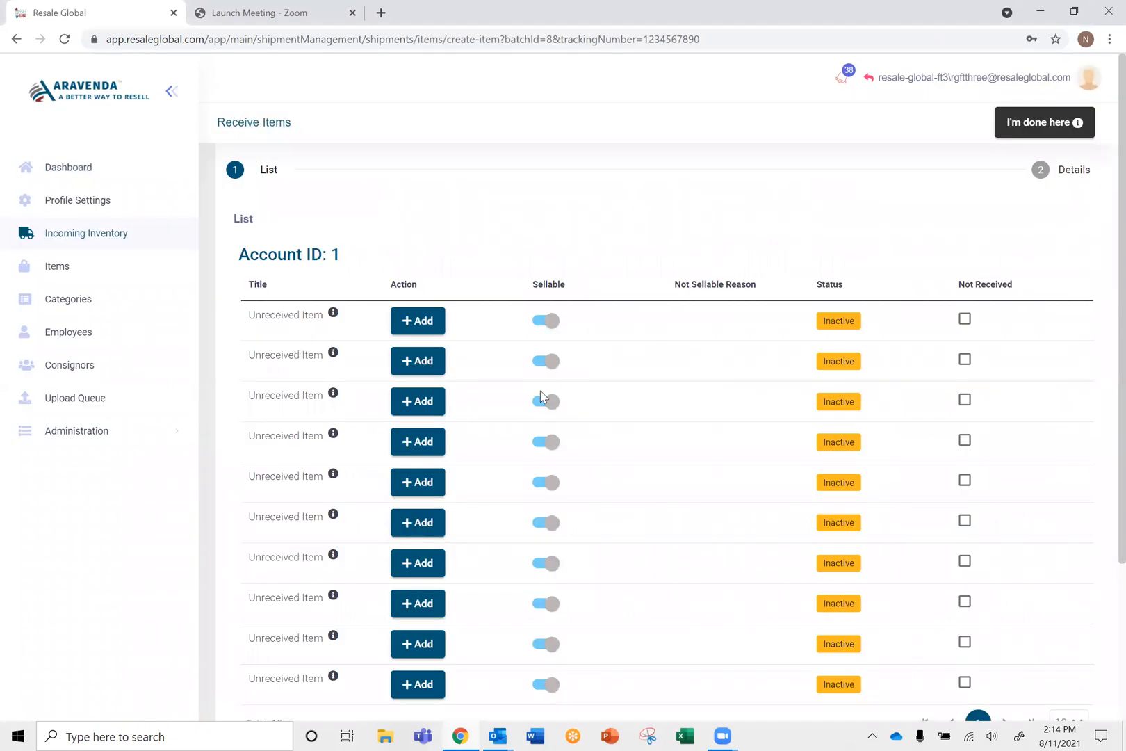
scroll(718, 339, down, 2)
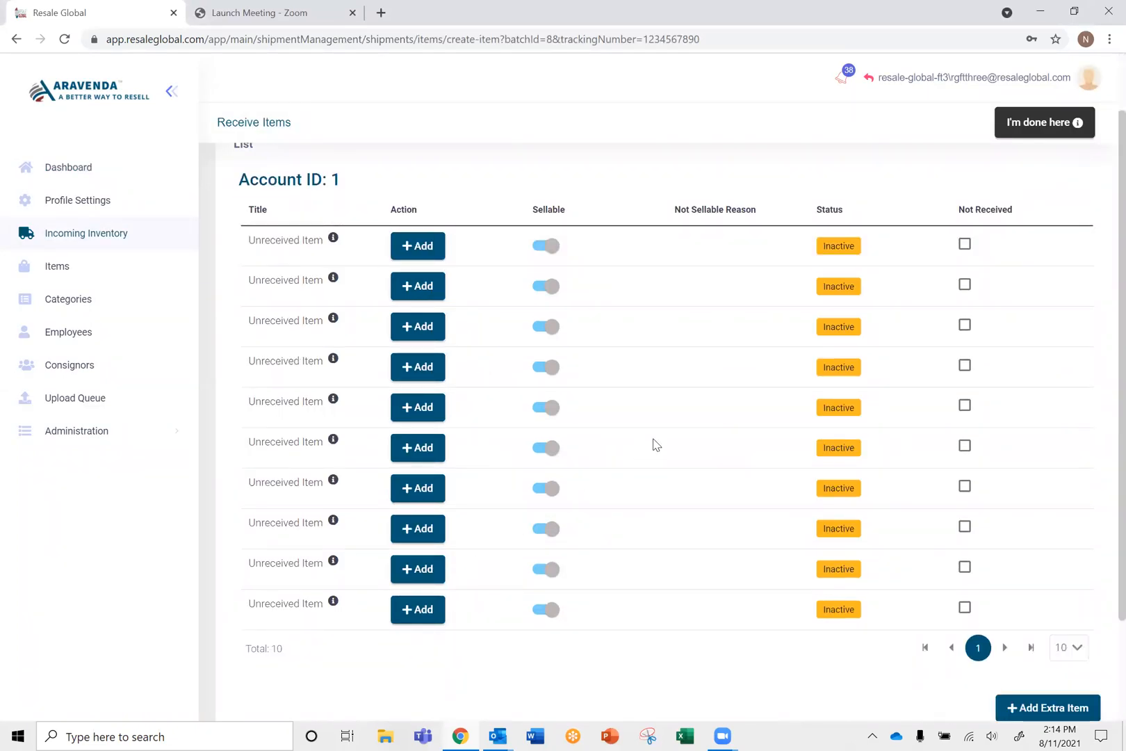
scroll(702, 424, up, 2)
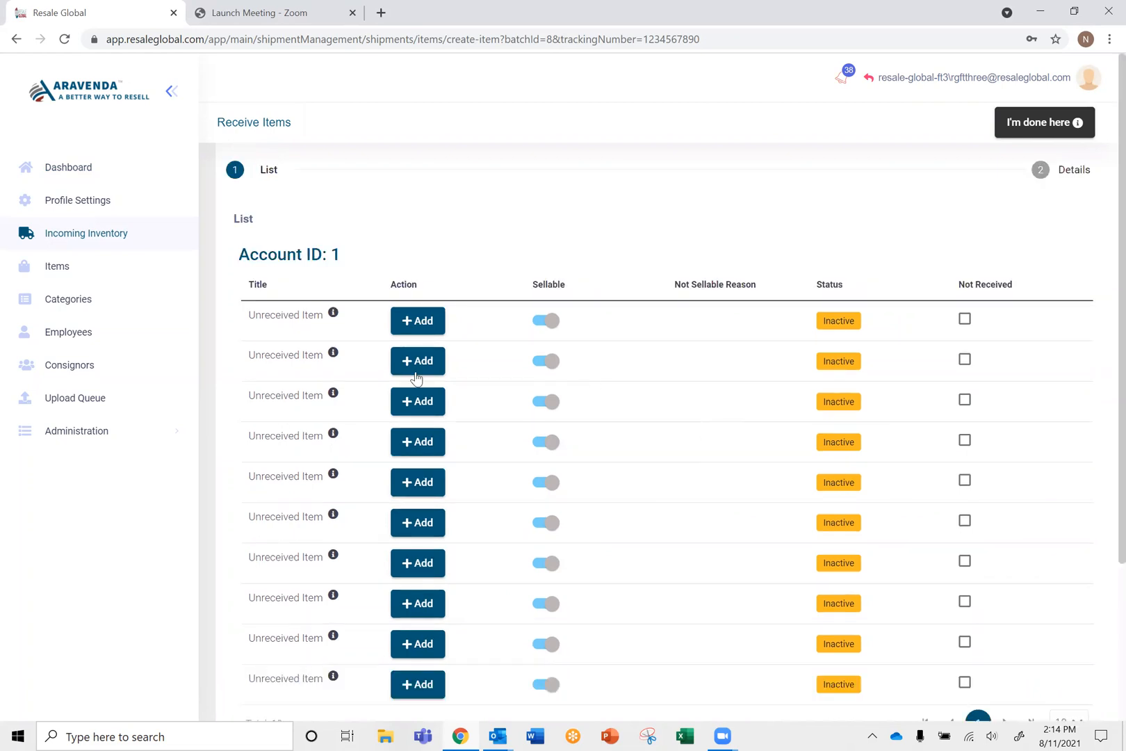
Step: Add the first unreceived item in the list to open its details form
click(409, 324)
click(436, 346)
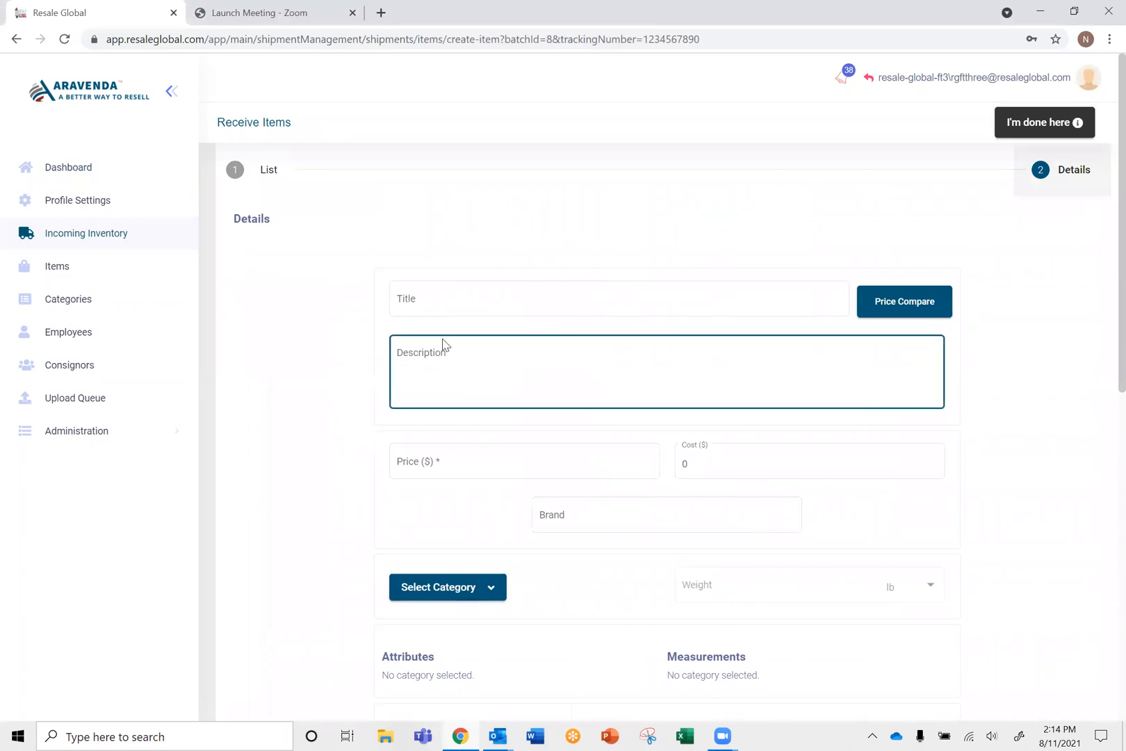
click(999, 411)
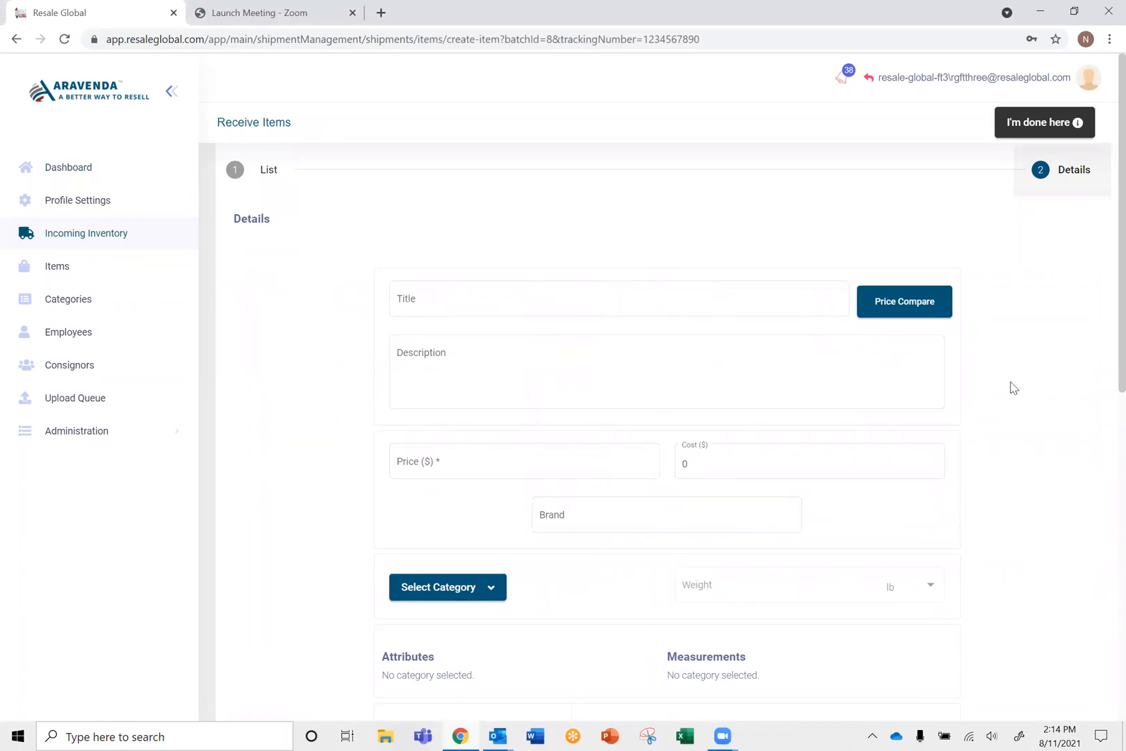
scroll(1014, 386, down, 1)
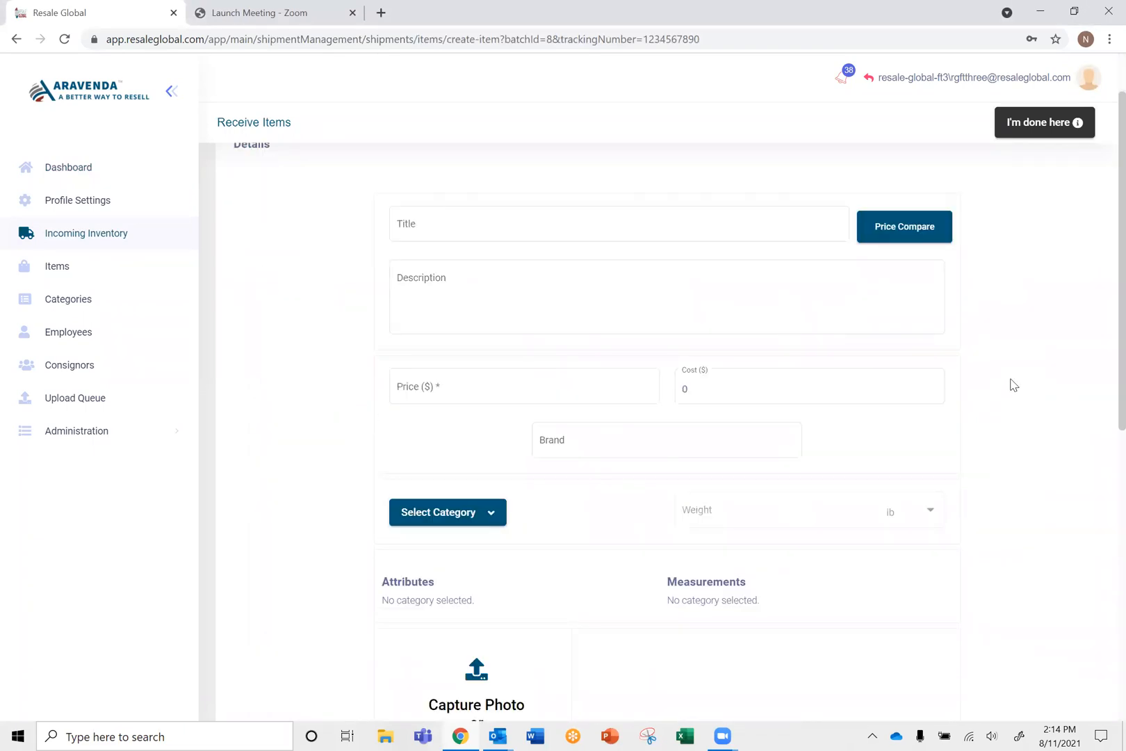
Step: Title the item "Burberry Size M Red Quilted Jacket" and run a price comparison on it
click(506, 237)
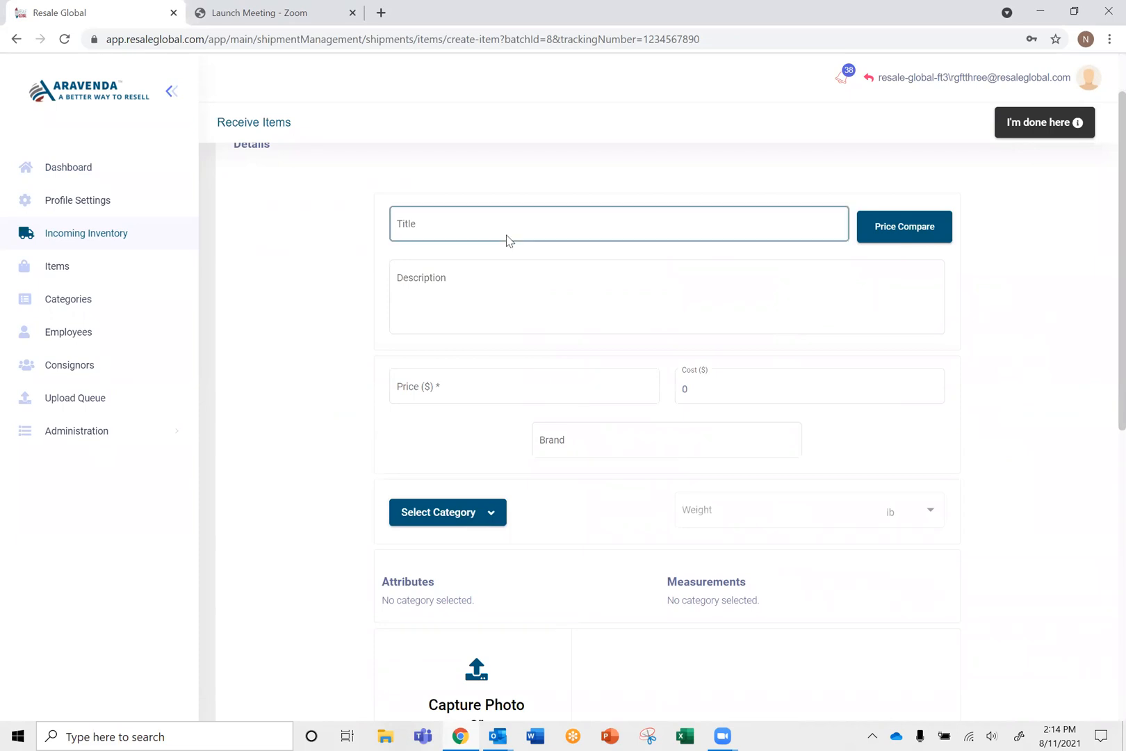
click(422, 222)
text(Burb)
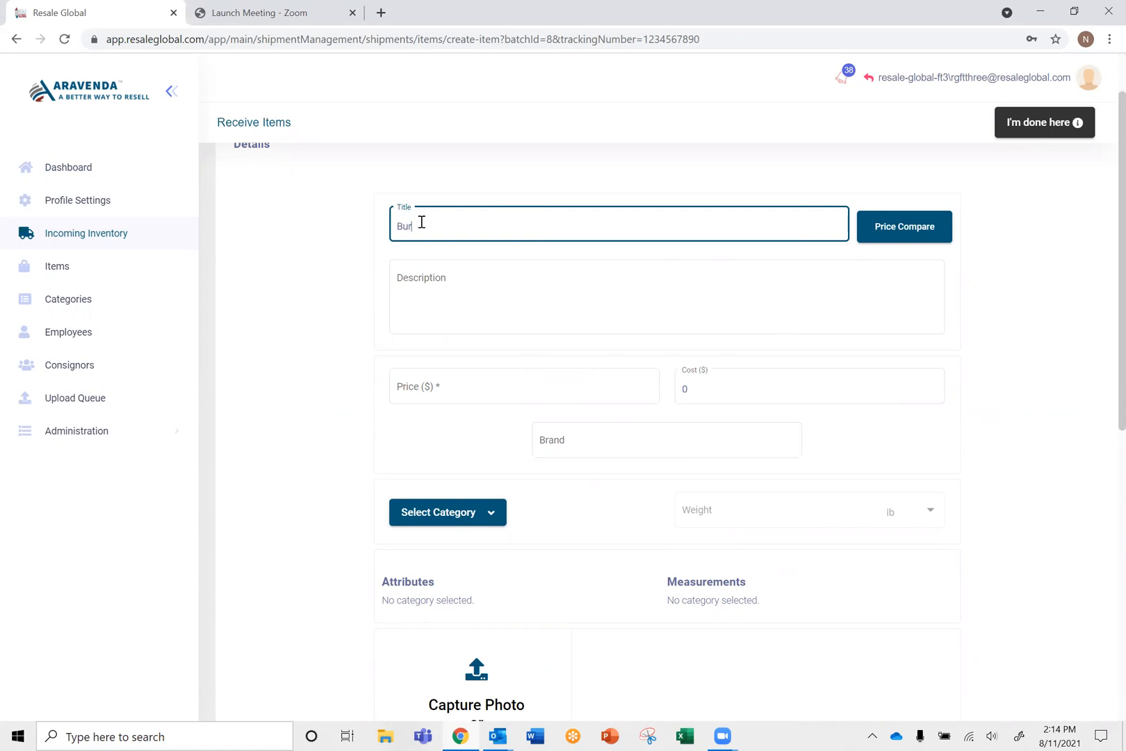
text(erry Size M REd Quilted Jacket)
key(Left)
key(Left)
key(Left)
key(Left)
key(BackSpace)
text(e)
click(551, 226)
click(921, 229)
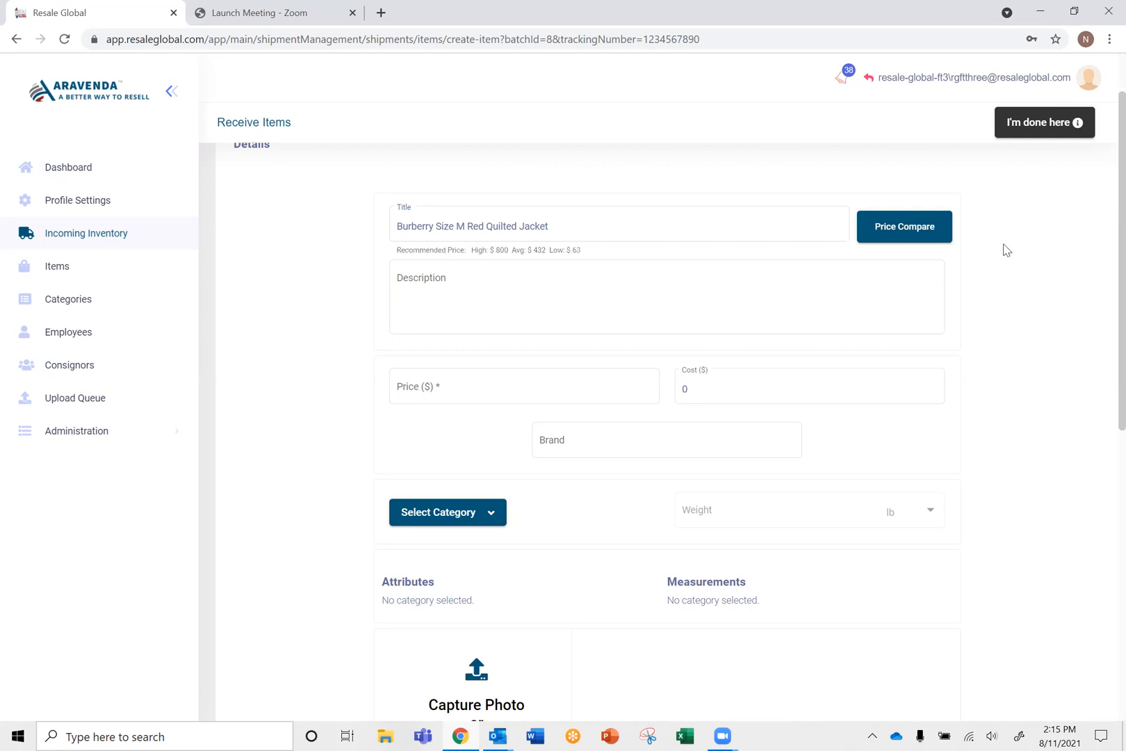
click(660, 264)
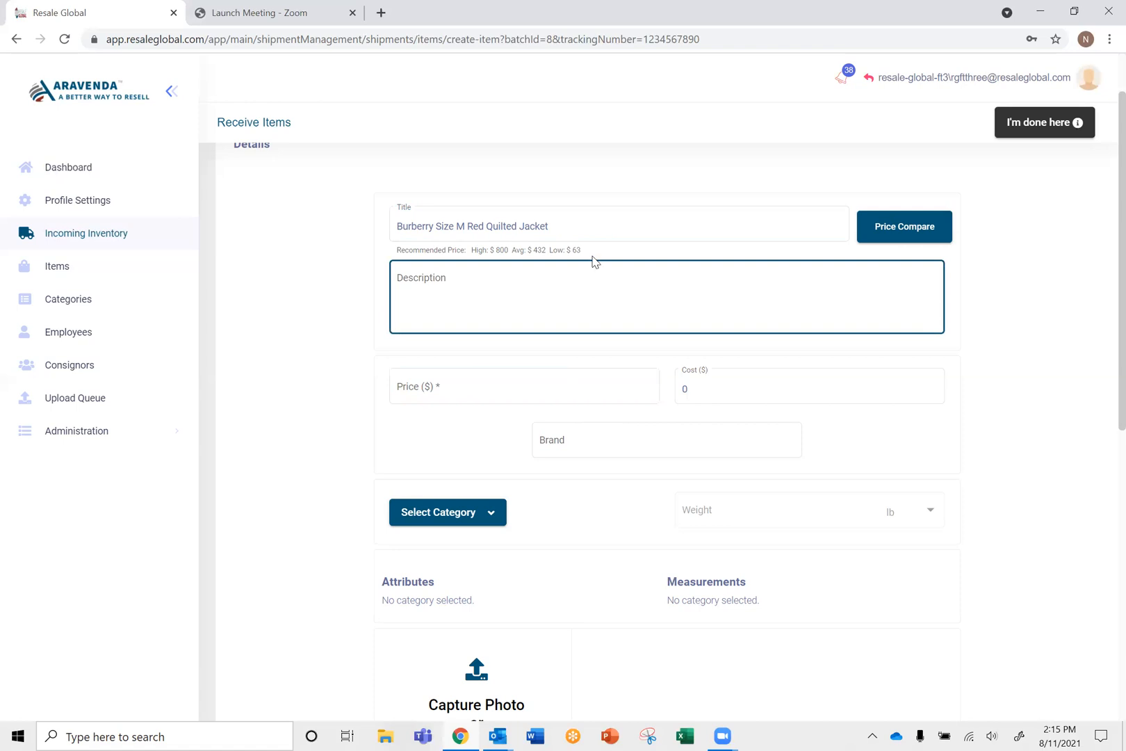
Step: Remove "Red" from the item title and compare prices for "Burberry Size M Quilted Jacket"
click(486, 226)
key(BackSpace)
key(BackSpace)
key(BackSpace)
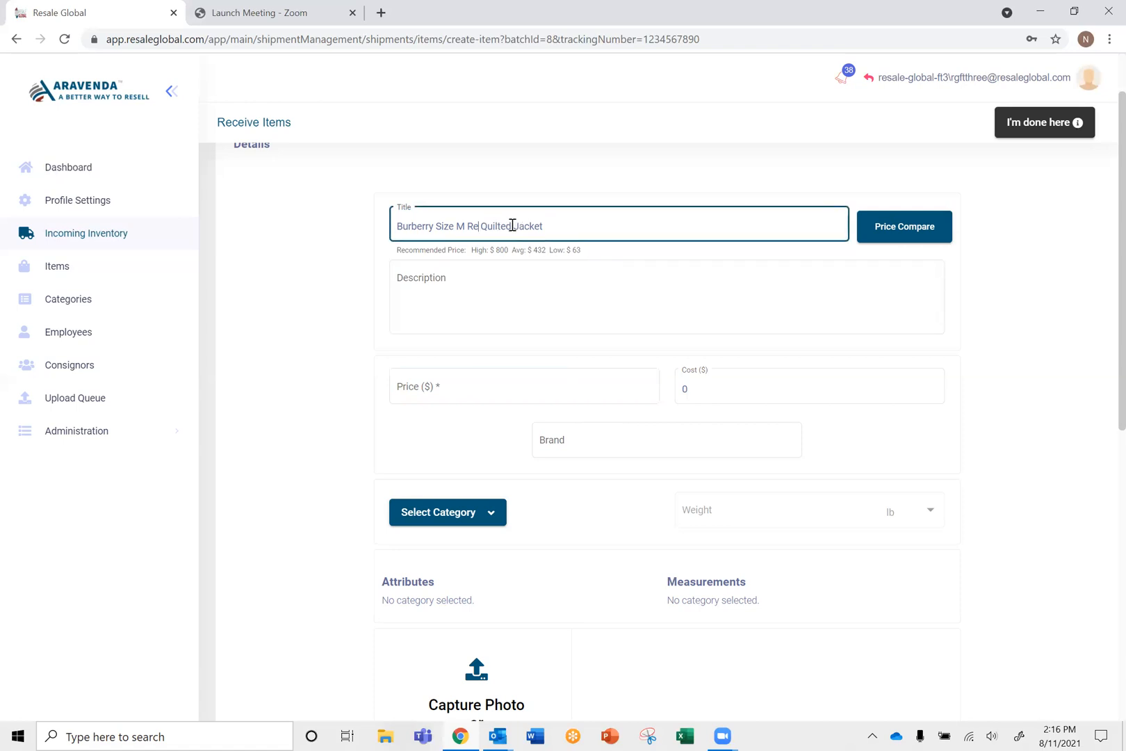
key(BackSpace)
click(874, 227)
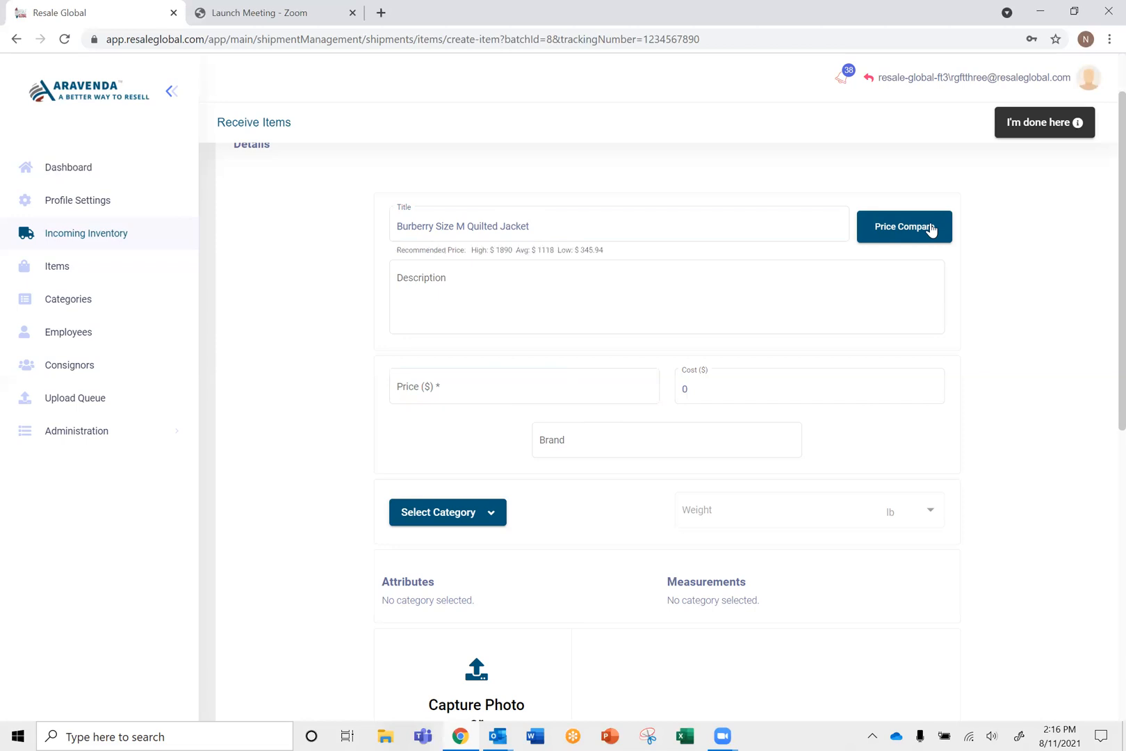
click(510, 276)
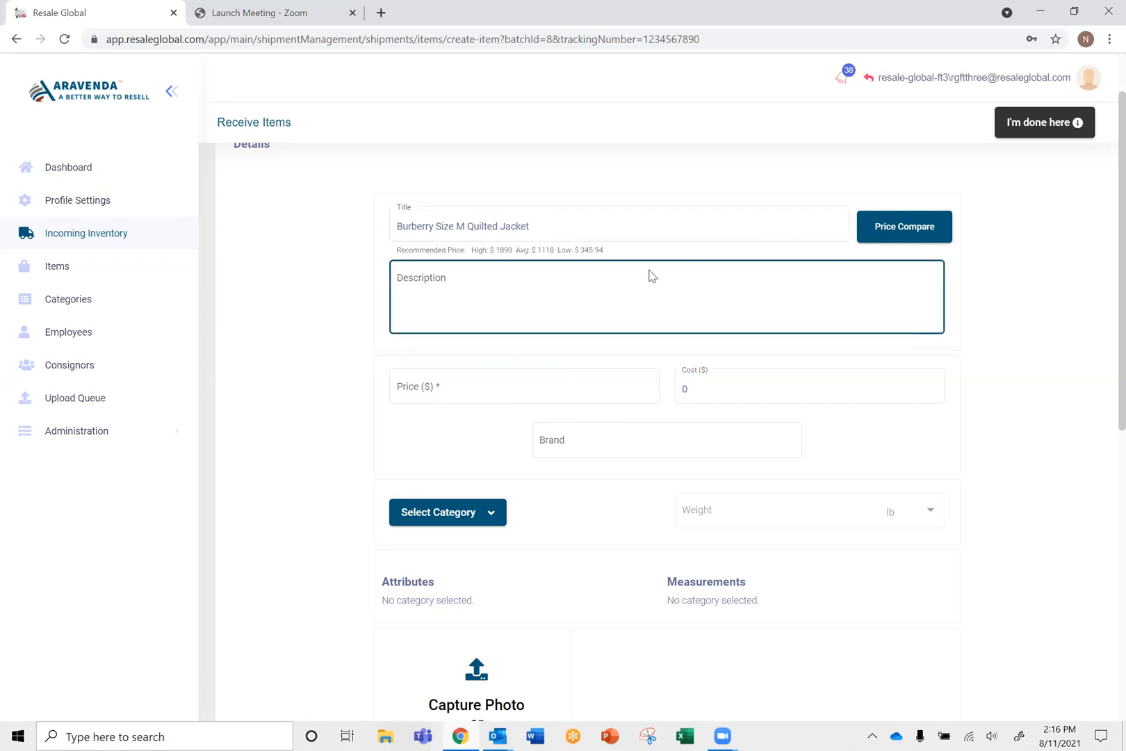
Step: Insert "Black" before "Quilted Jacket" in the item title and compare prices again
click(487, 233)
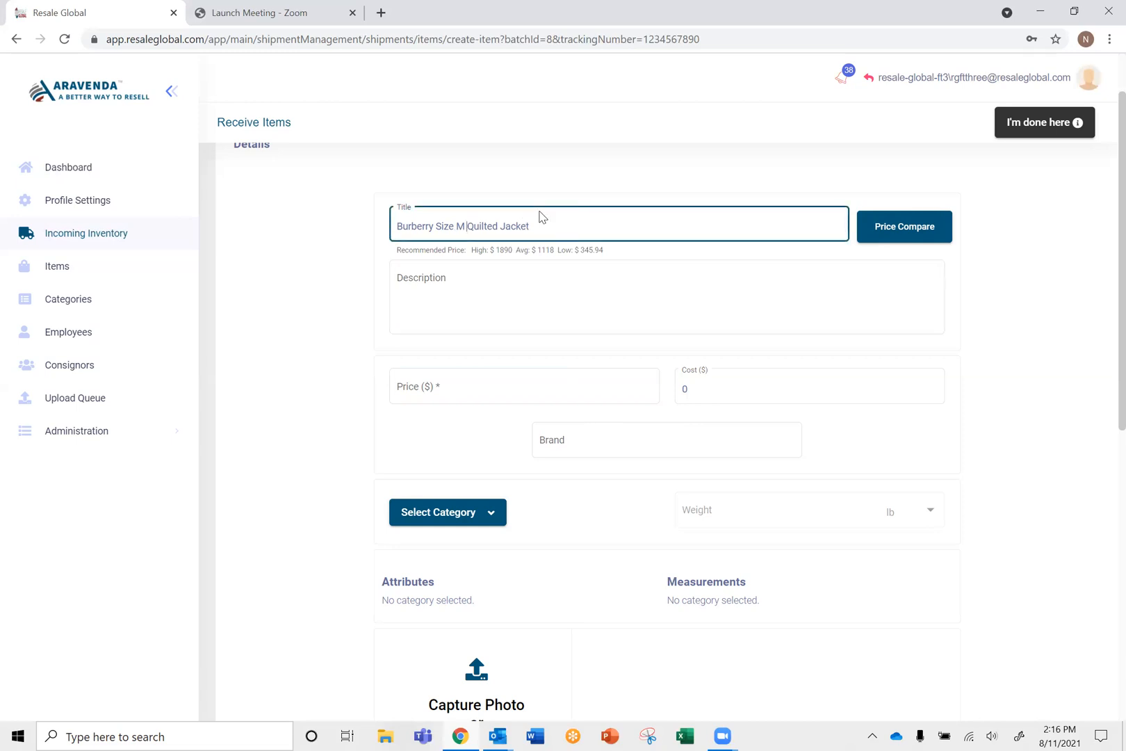
text(Black)
click(932, 228)
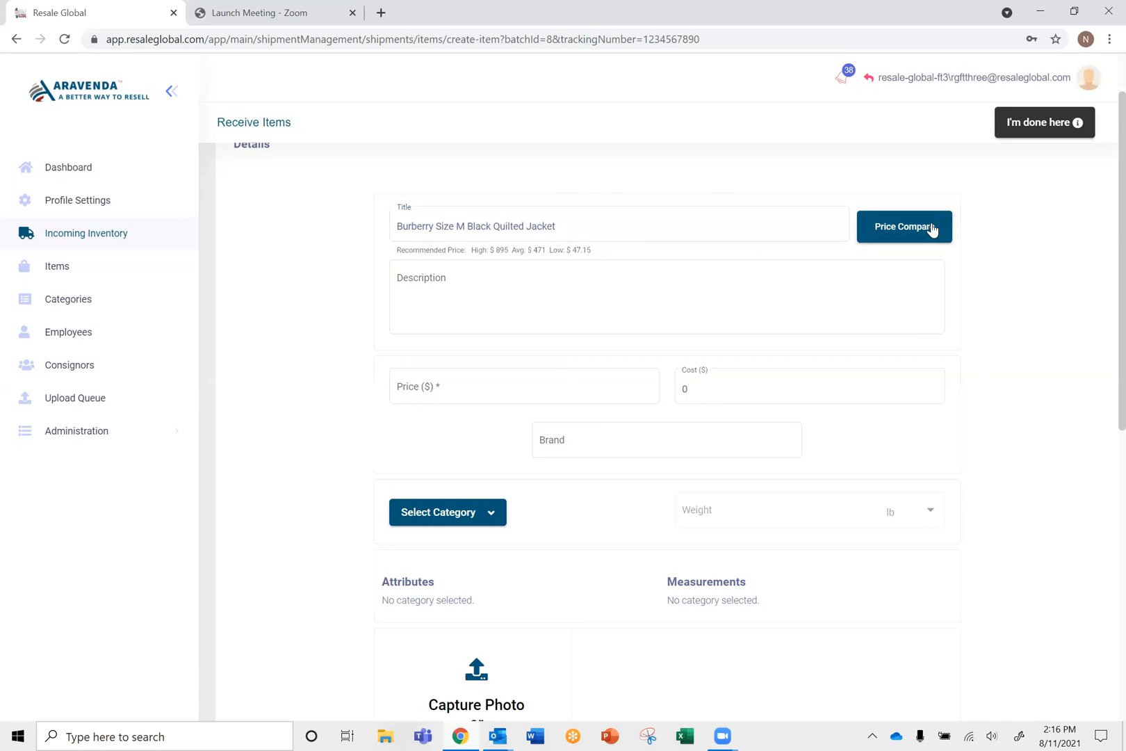
click(647, 264)
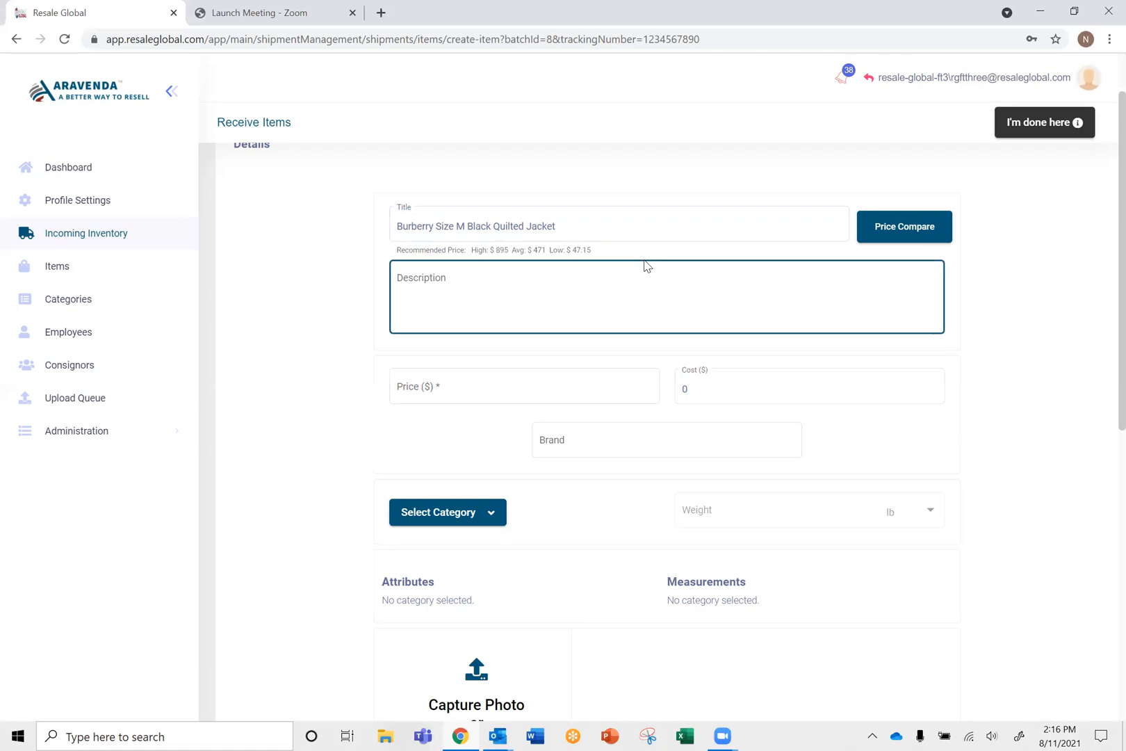
Step: Replace "Black" with "Red" in the item title and rerun the price comparison
click(485, 228)
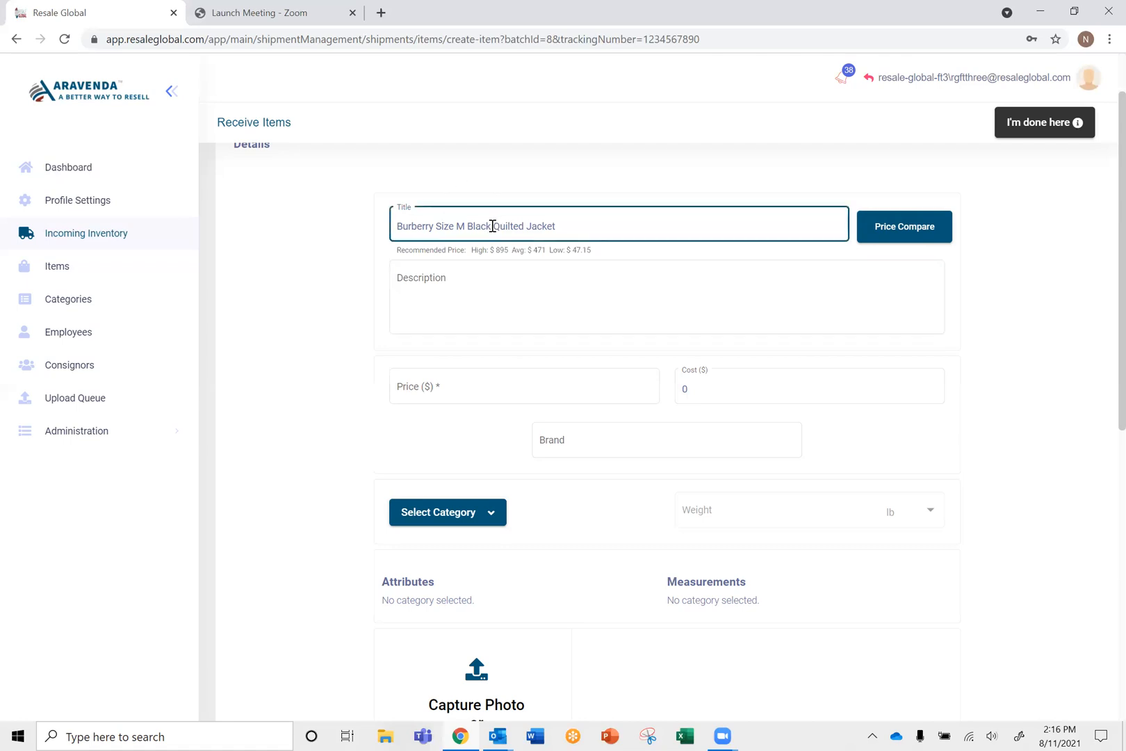
key(BackSpace)
key(BackSpace)
key(BackSpace)
key(BackSpace)
key(BackSpace)
key(BackSpace)
text(Red)
click(888, 235)
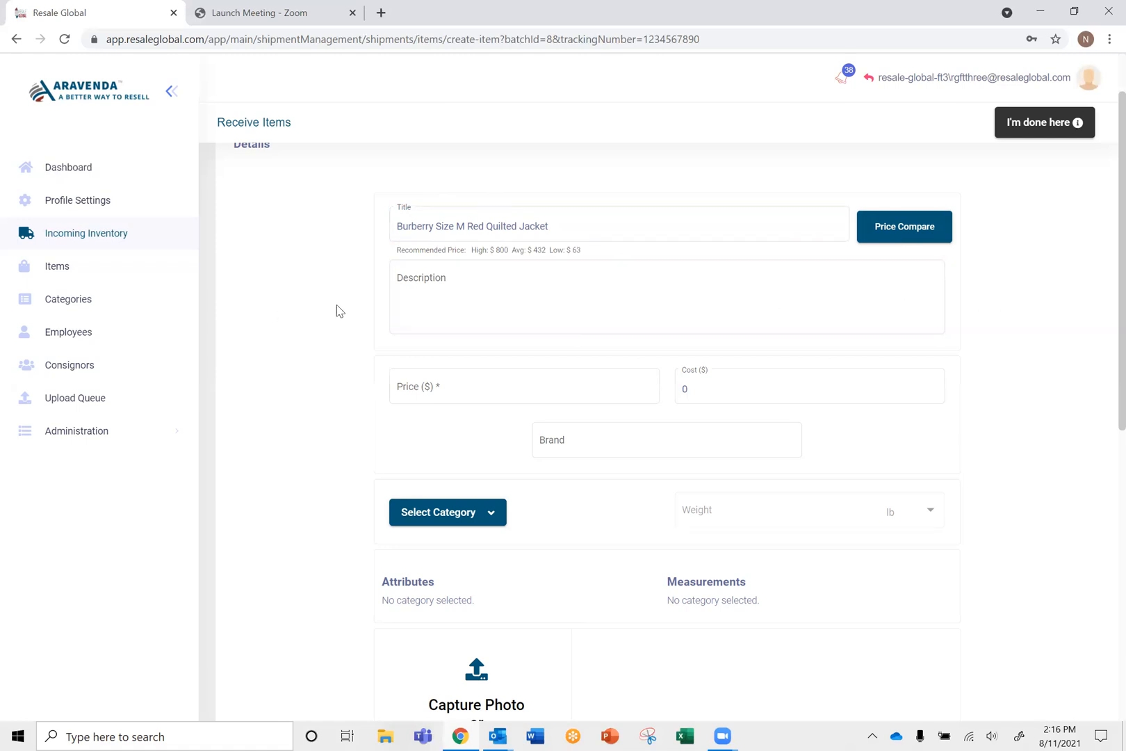
Step: Enter the item description "A quilted Burberry will never go out of Style", correcting its spelling and spacing
click(430, 297)
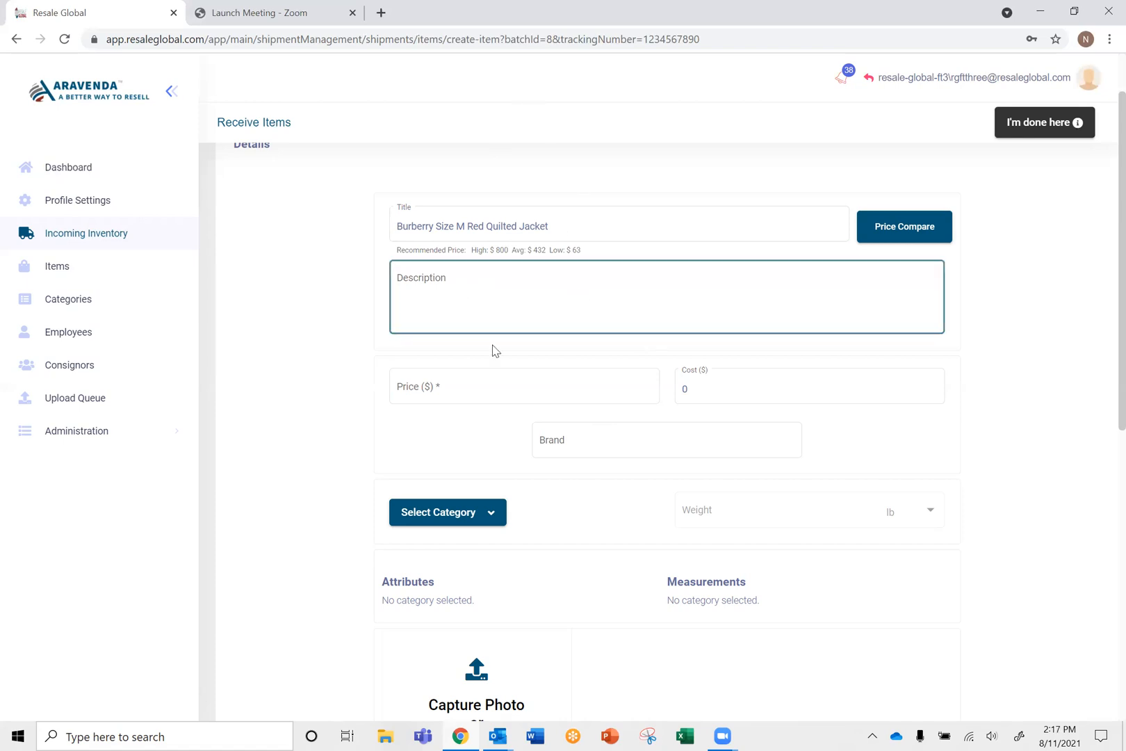
click(402, 275)
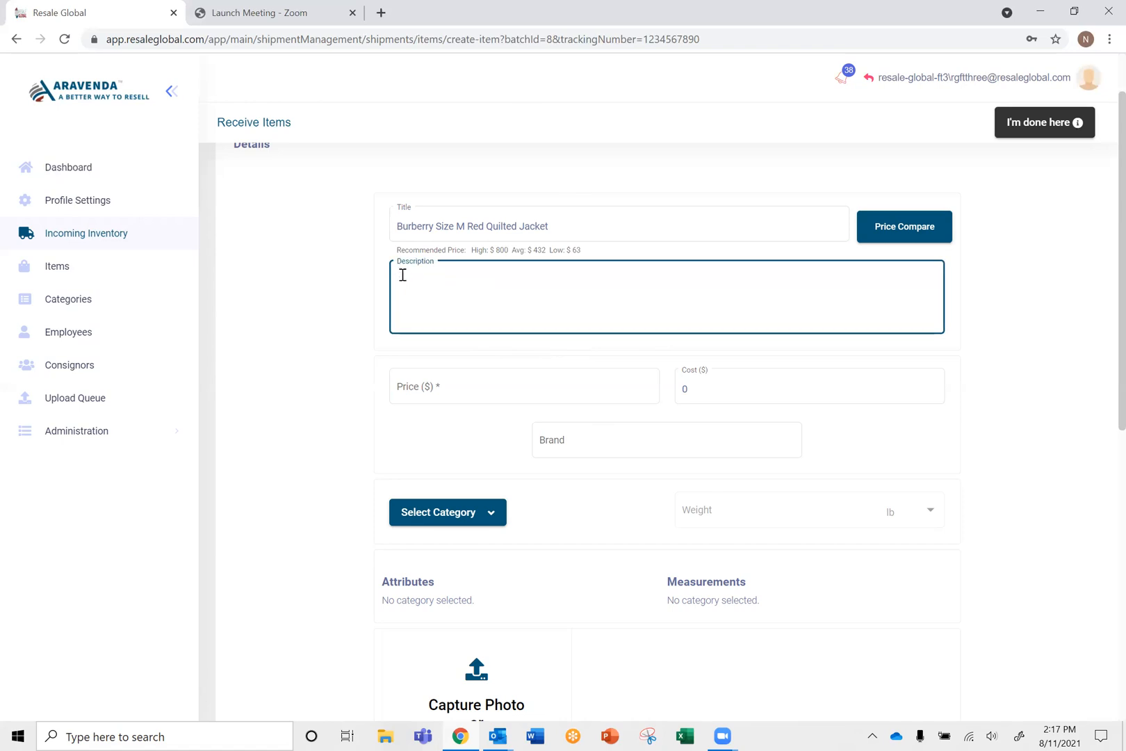
text(A quilted Burbery willnever go out of dtyle)
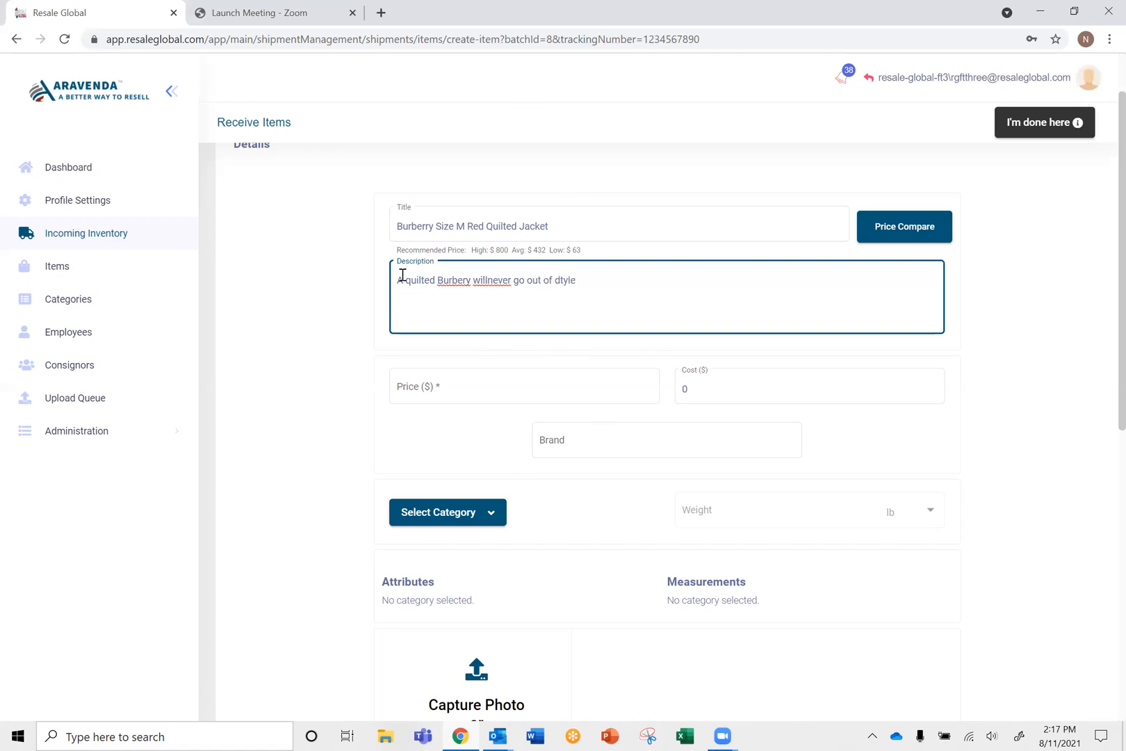
key(BackSpace)
key(BackSpace)
key(BackSpace)
key(BackSpace)
key(BackSpace)
text(Style)
key(Left)
key(Left)
key(Left)
key(Left)
key(Left)
key(Left)
key(Left)
key(Left)
key(Left)
key(Left)
key(Left)
key(Left)
key(Left)
key(Left)
key(Left)
key(Left)
key(Left)
key(Left)
key(Left)
key(Left)
key(Left)
key(Left)
key(Left)
text(r)
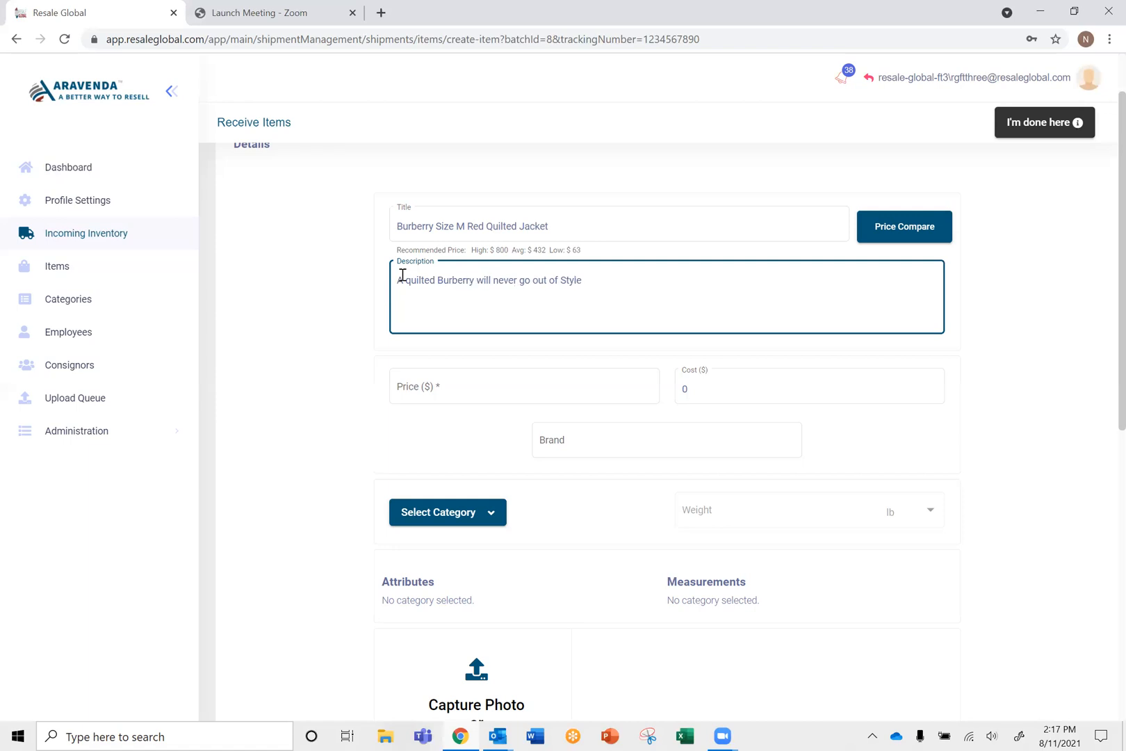
Step: Change "Style" to lowercase in the description and end the sentence with an exclamation mark
click(565, 280)
key(BackSpace)
text(s)
click(596, 278)
text(!)
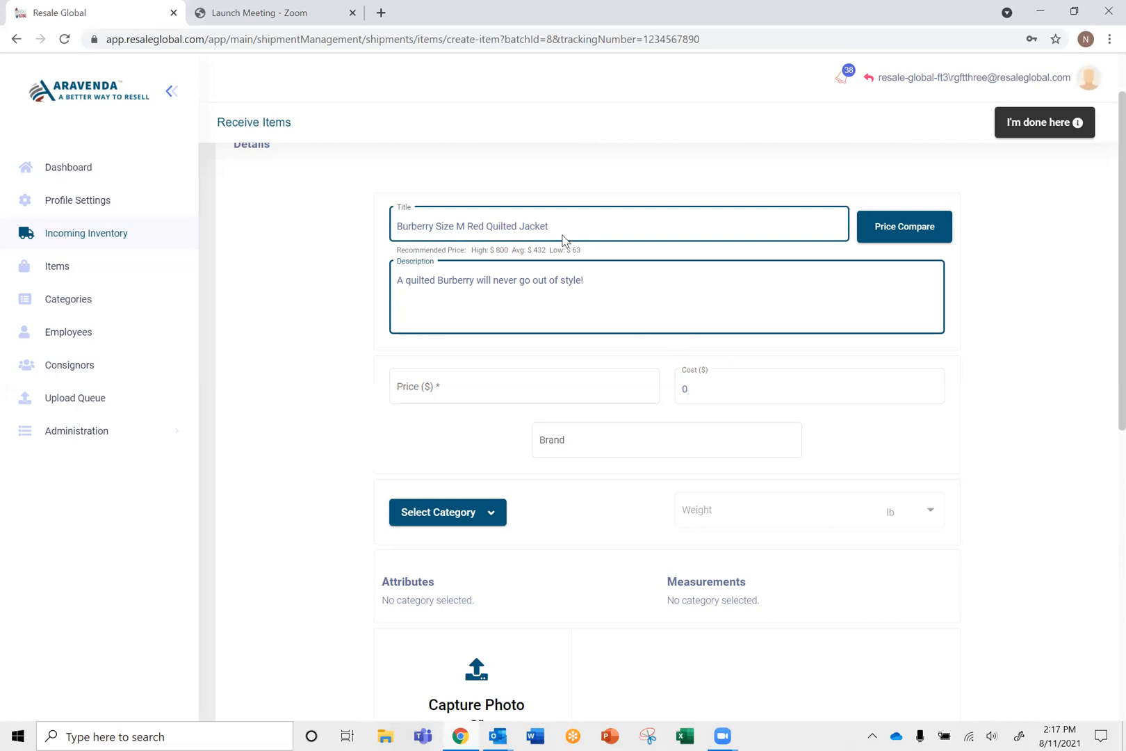
Step: Set the item's price to $400 and its cost to $100
click(448, 386)
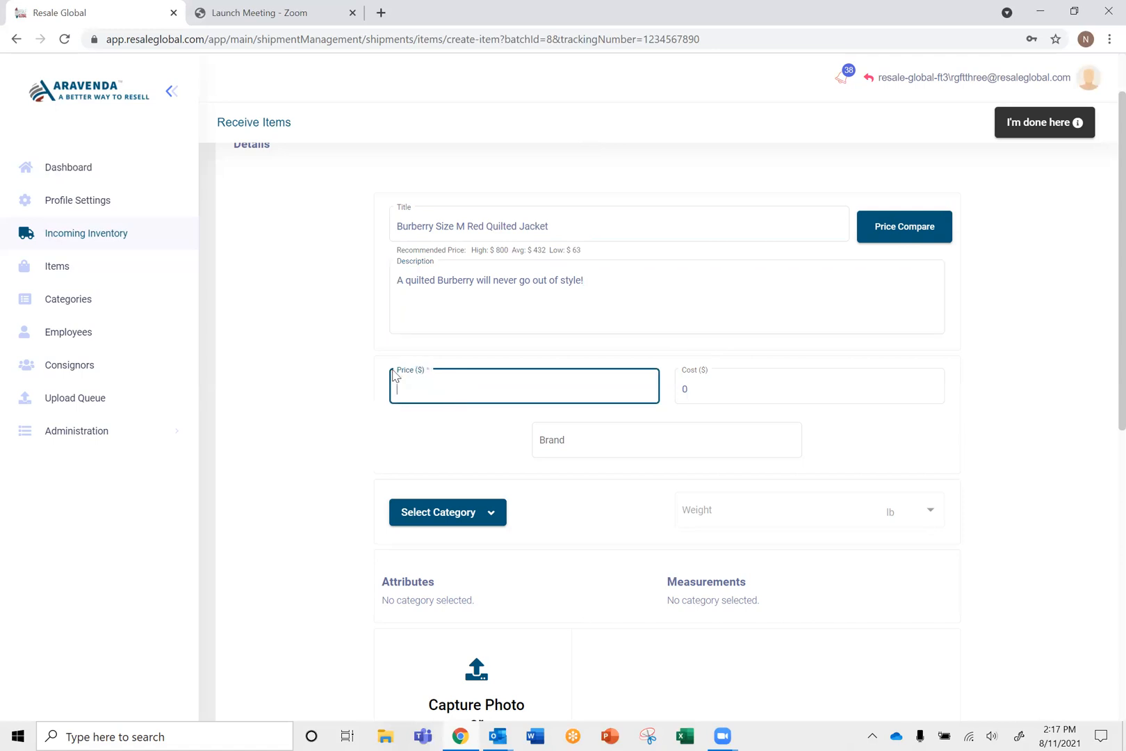
text(400)
click(761, 393)
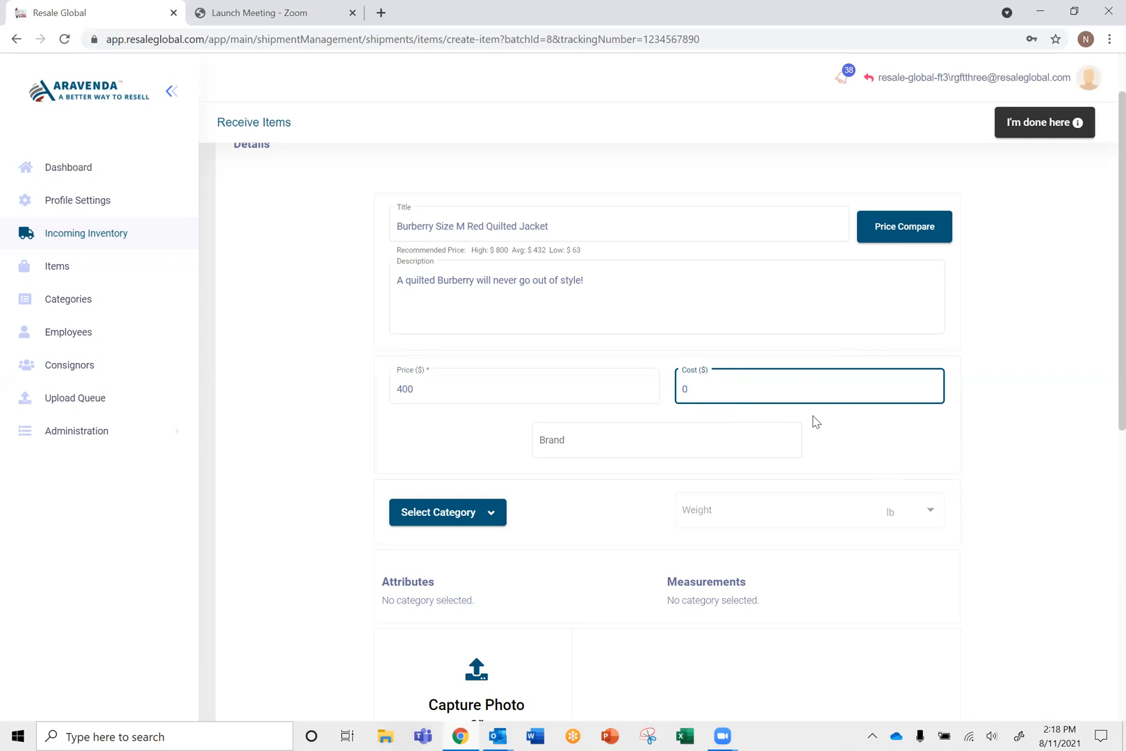
key(BackSpace)
text(100)
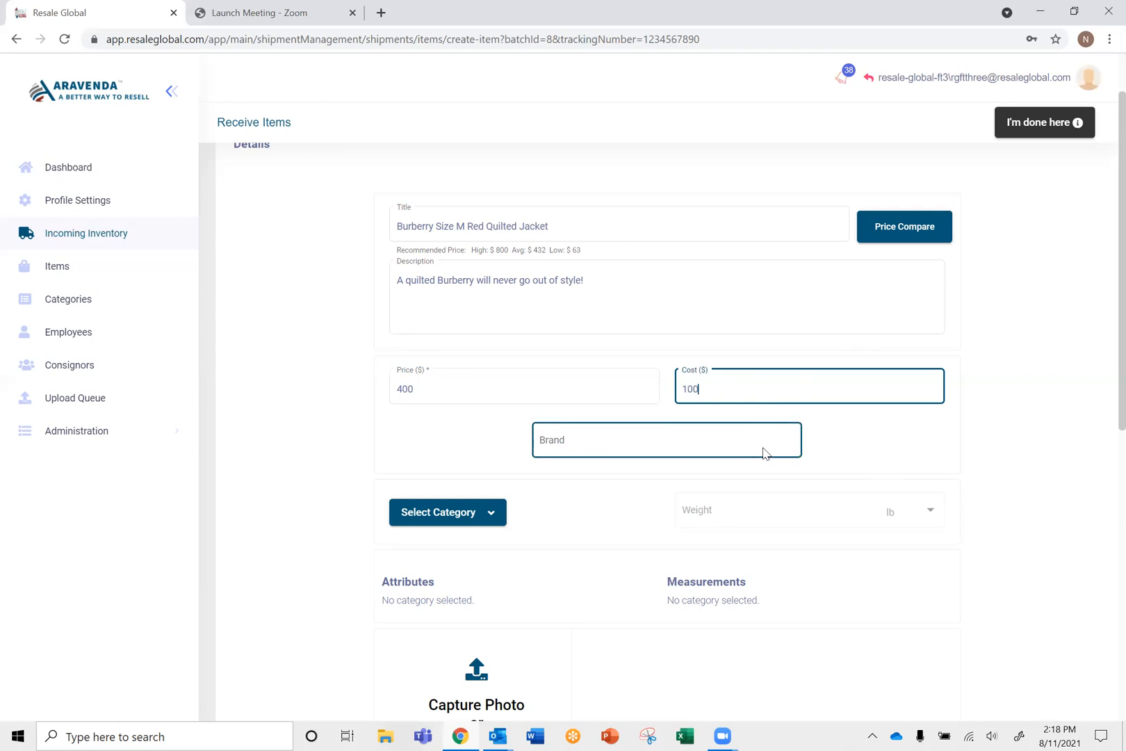
click(980, 452)
click(687, 389)
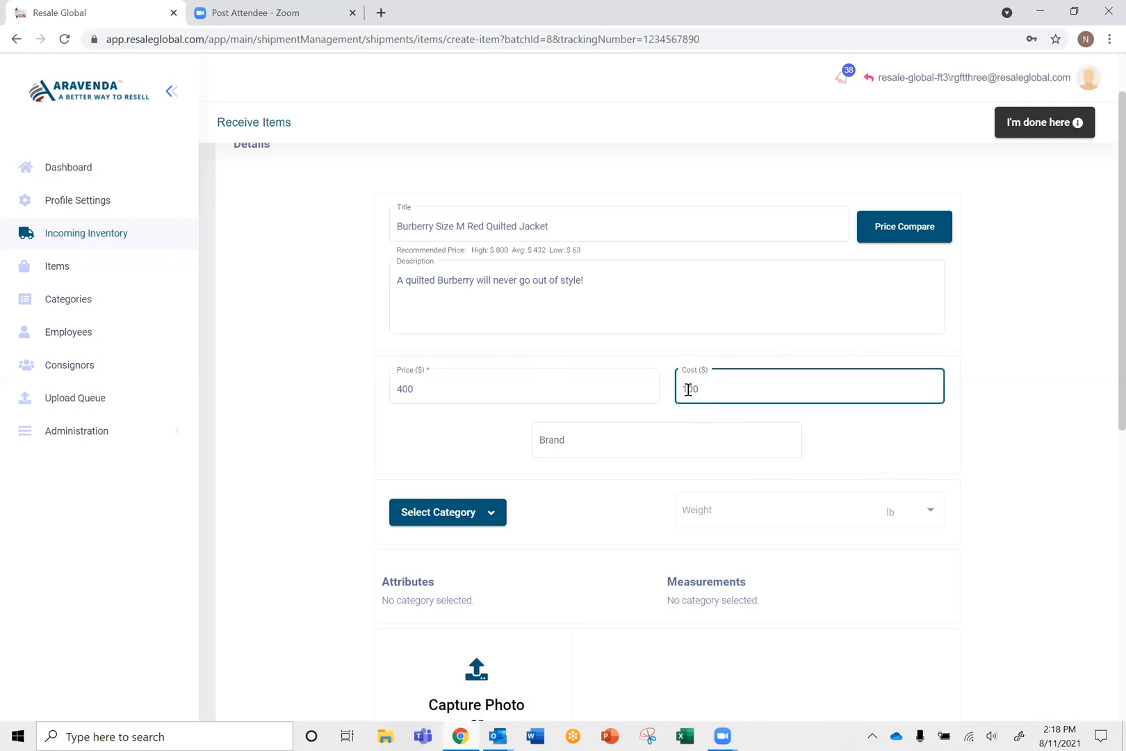
Step: Enter Burberry as the item's brand
click(582, 440)
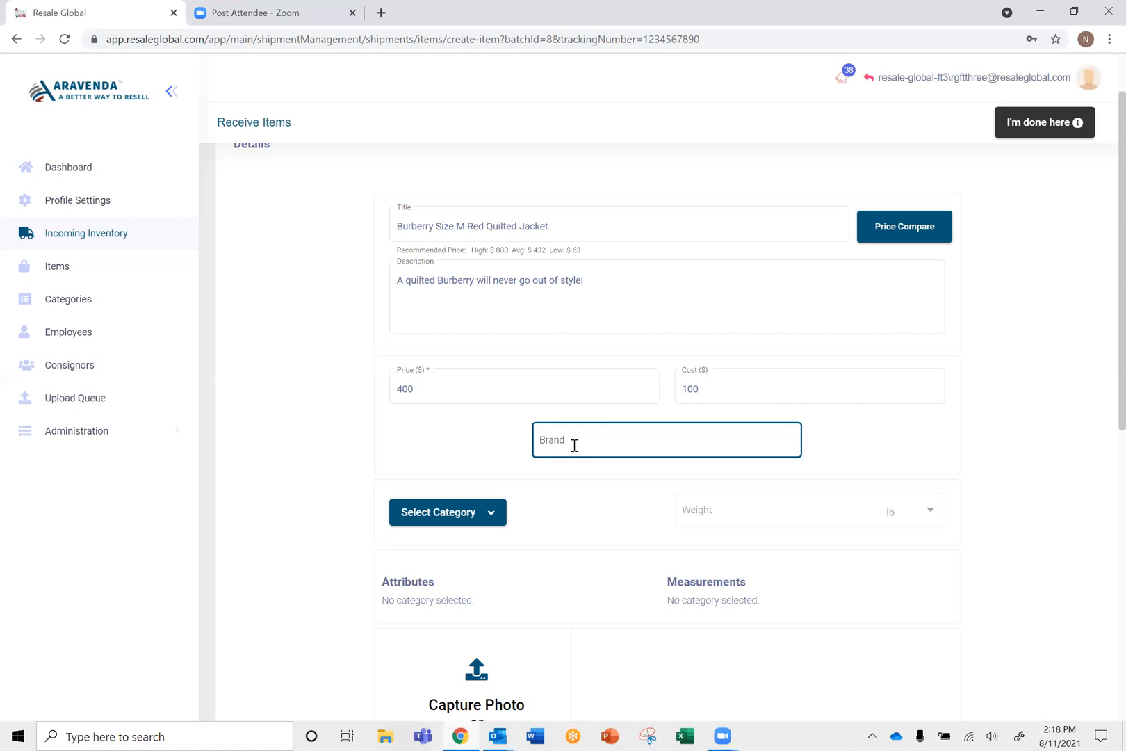
click(575, 445)
text(Burberry)
Step: Assign the item to the Jackets category under Outerwear
scroll(993, 501, down, 3)
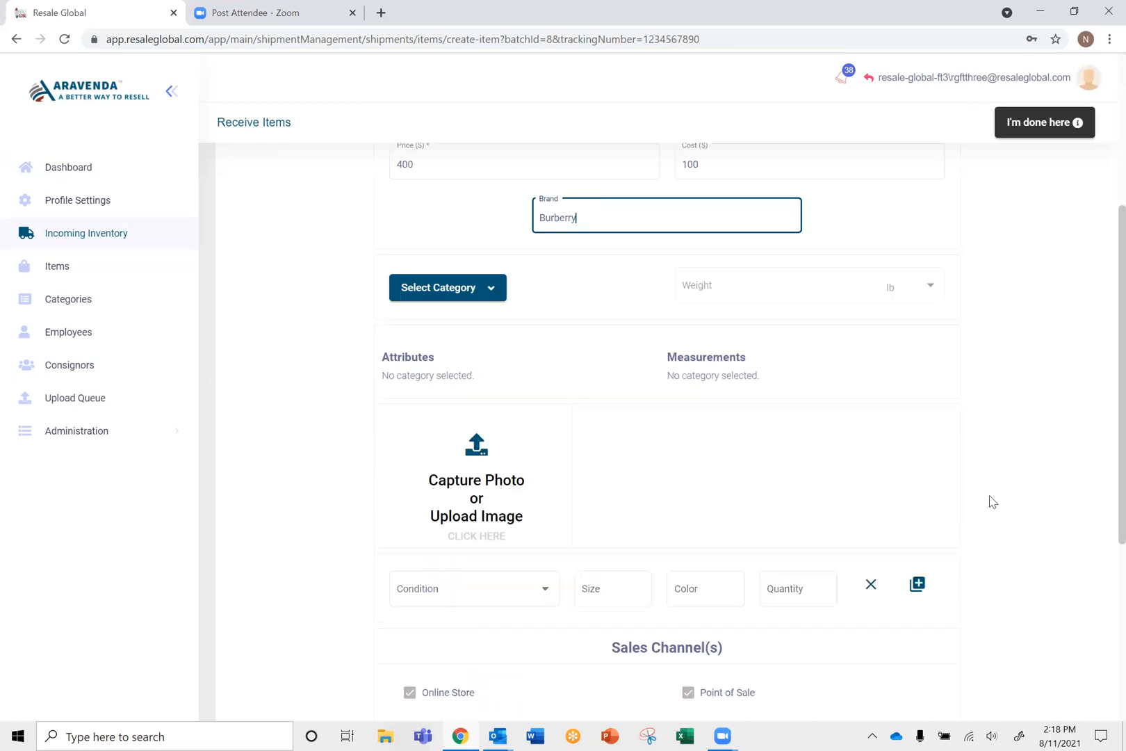
scroll(993, 502, down, 1)
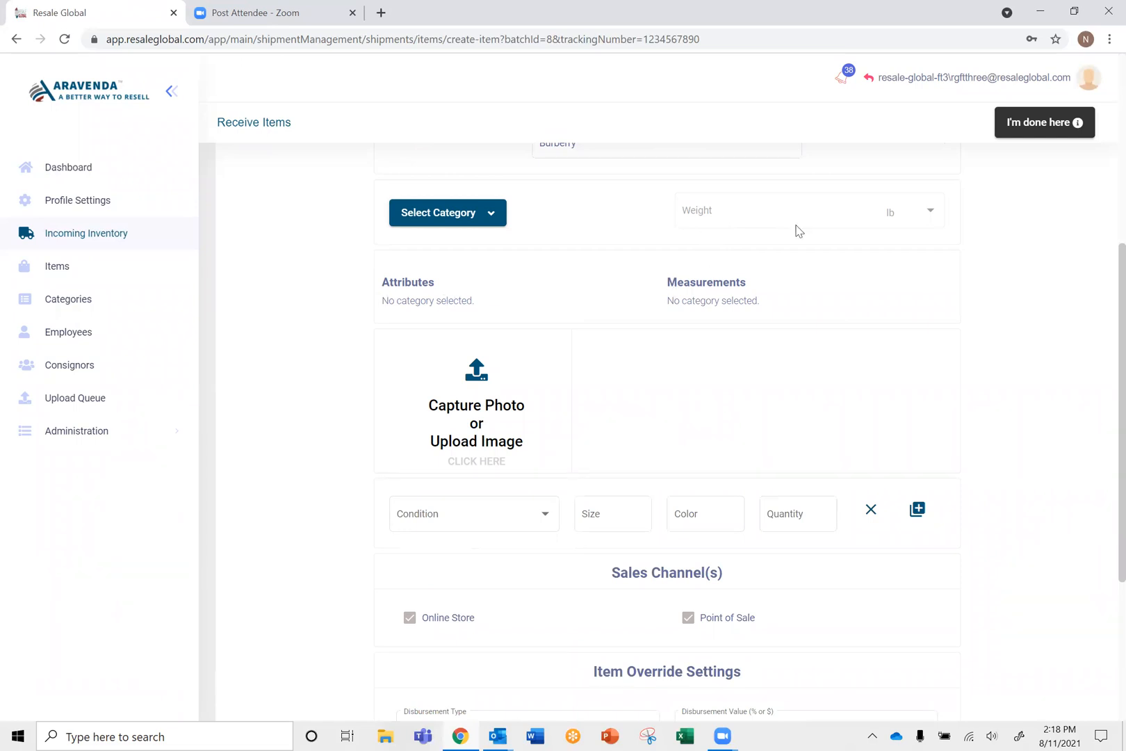
drag(730, 284, 713, 285)
click(489, 290)
click(498, 217)
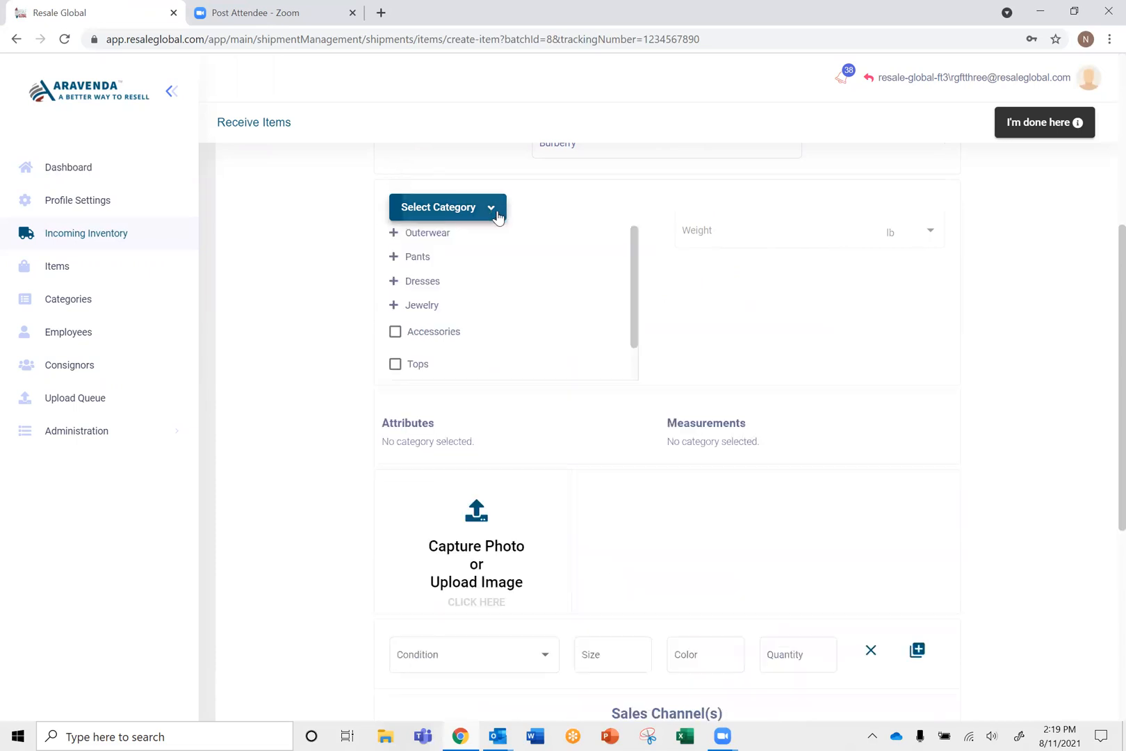
click(394, 234)
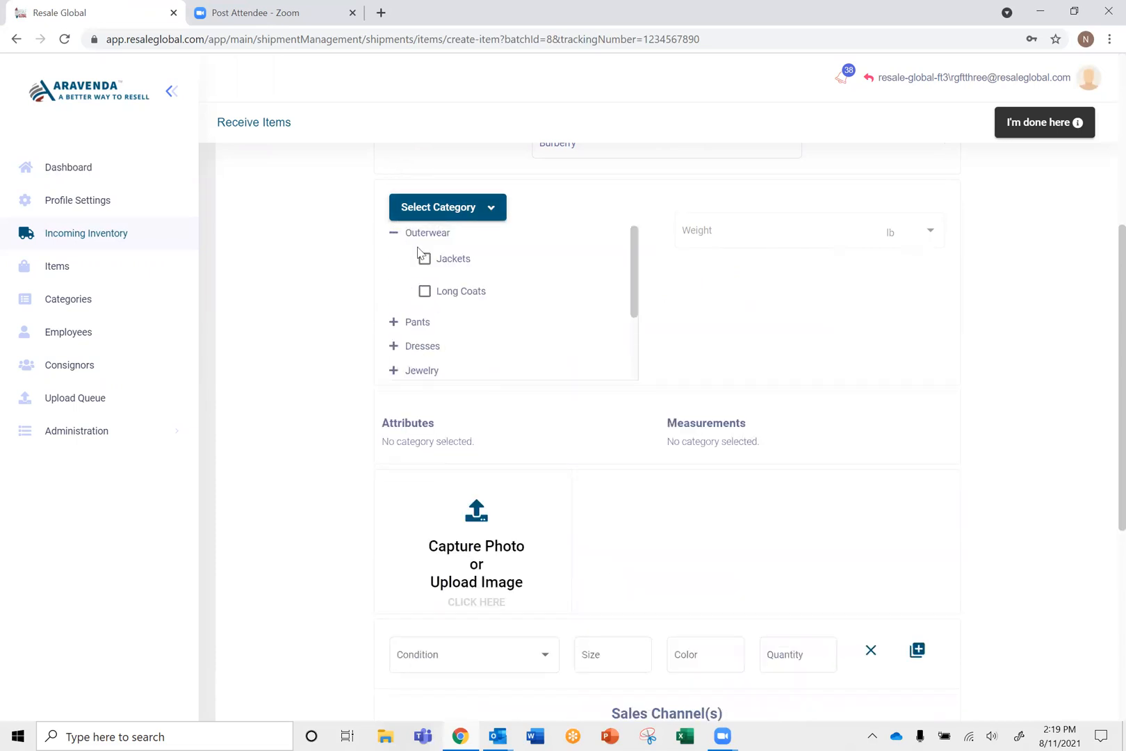
click(424, 260)
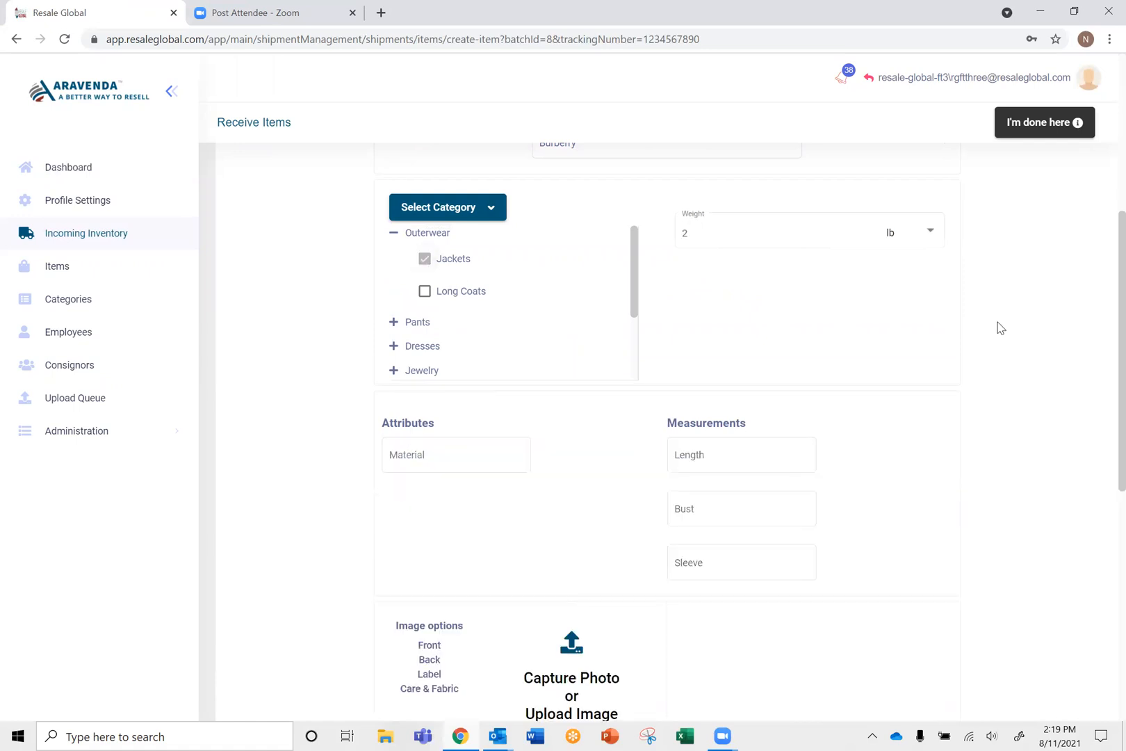
click(710, 233)
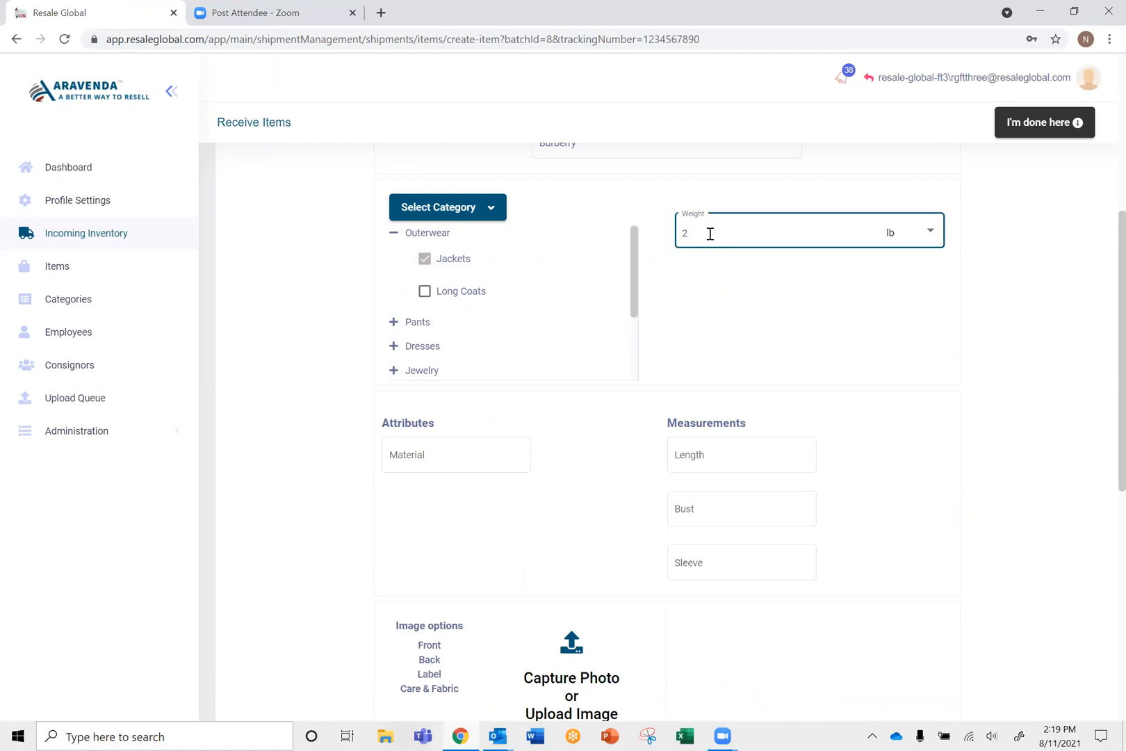
click(448, 454)
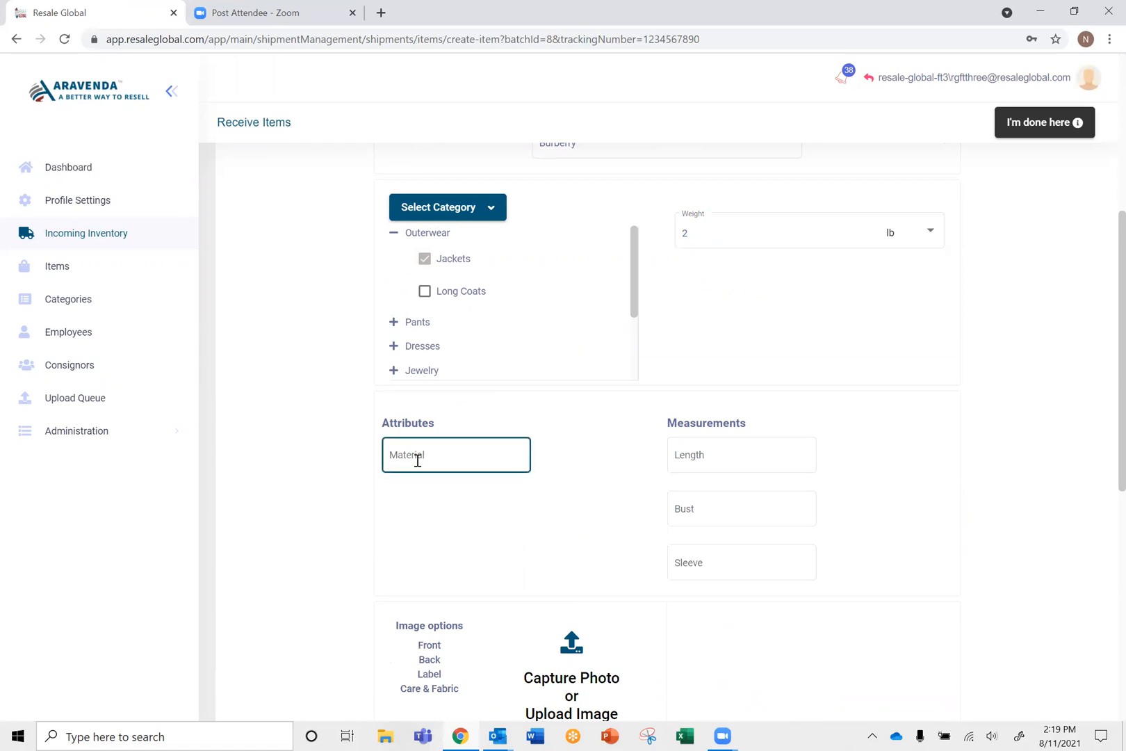
click(784, 467)
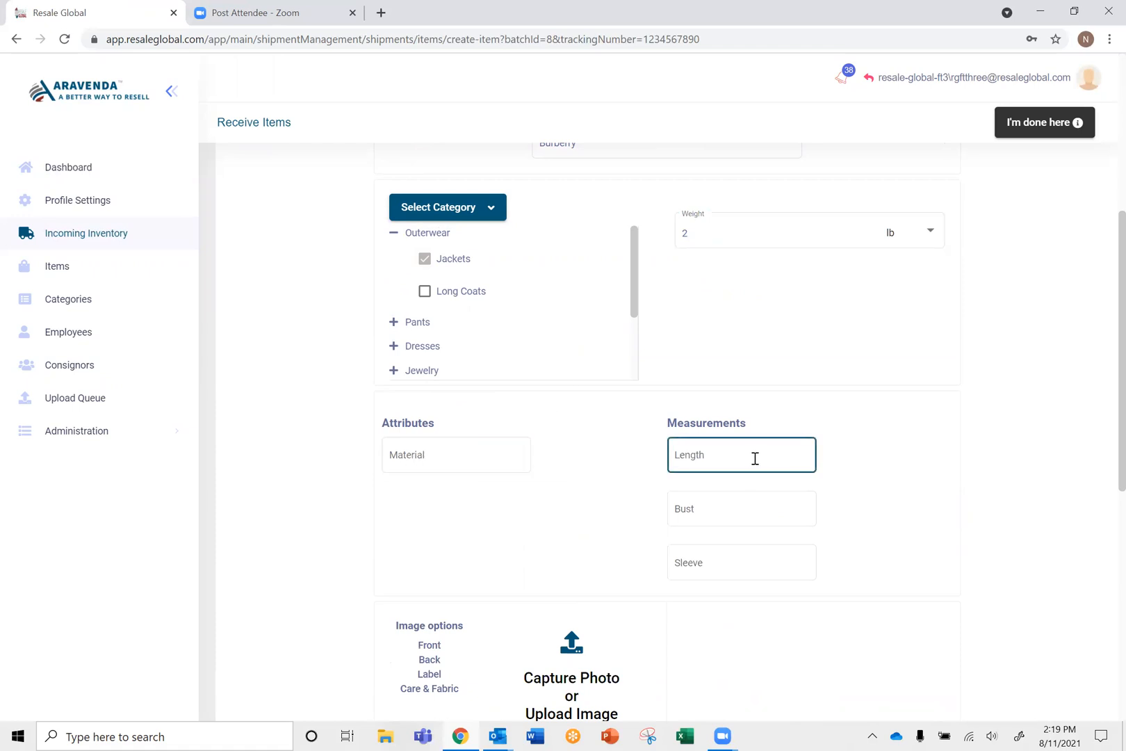
click(730, 514)
click(724, 564)
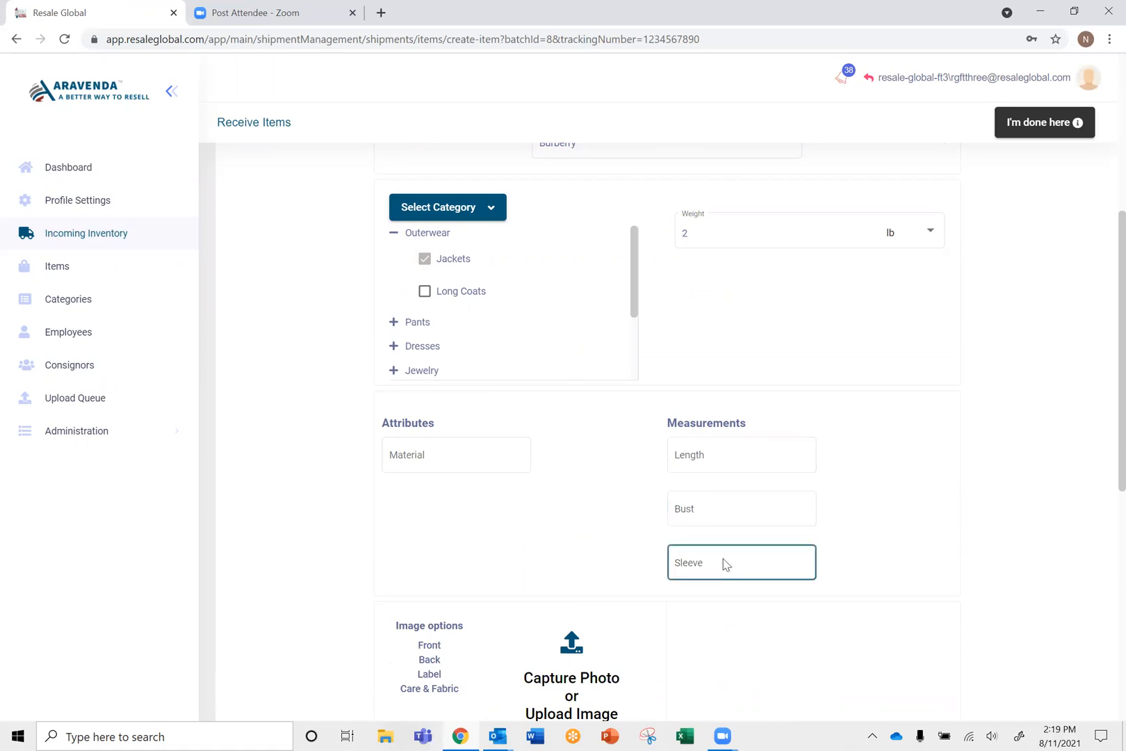
Step: Set the item's weight to 5 lb
click(713, 232)
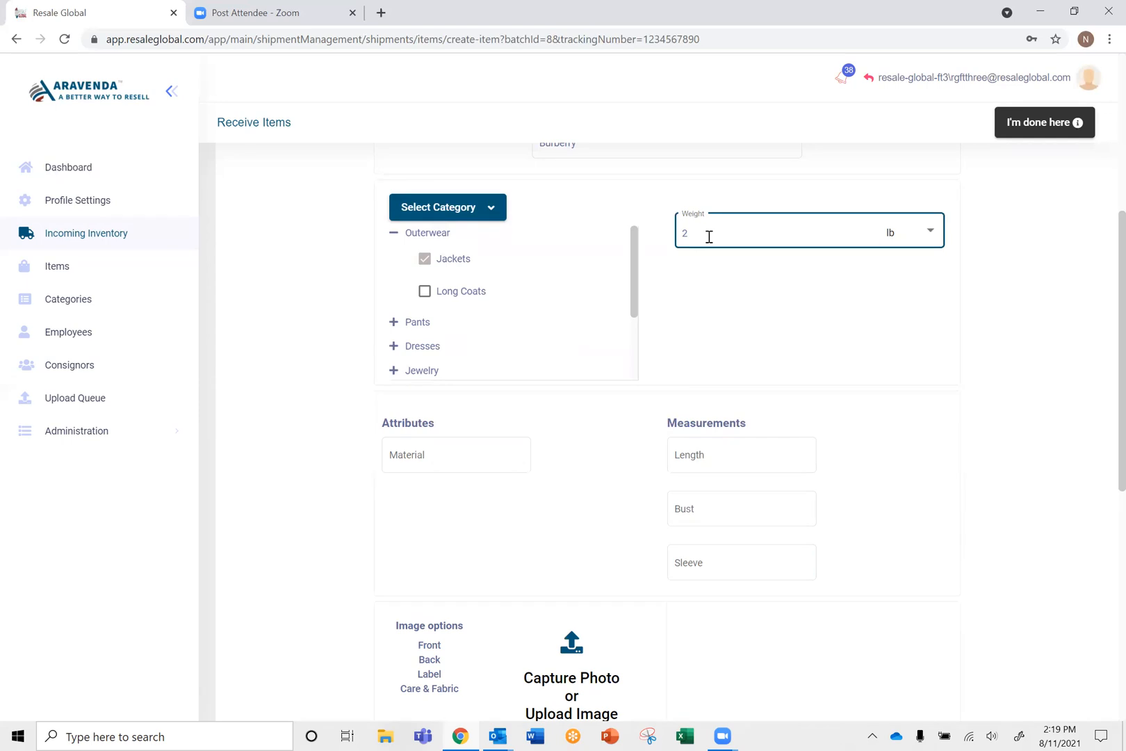
key(BackSpace)
text(5)
click(867, 315)
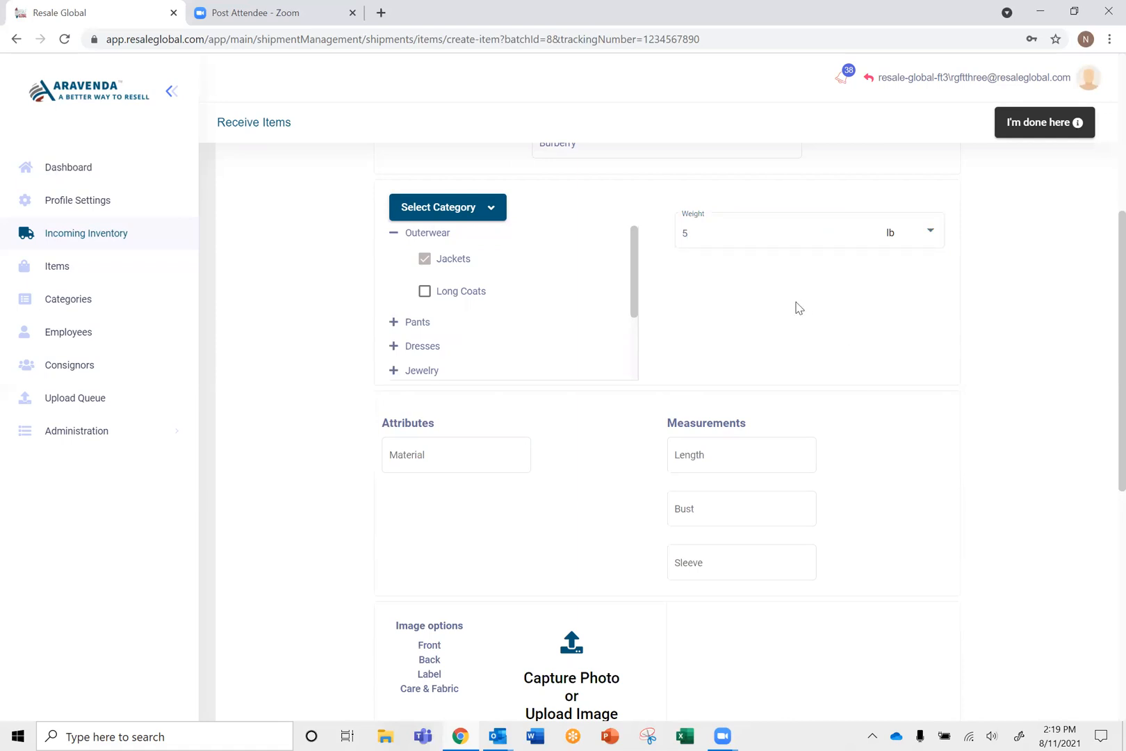
Step: Enter Polyester as the item's material attribute
scroll(881, 501, down, 1)
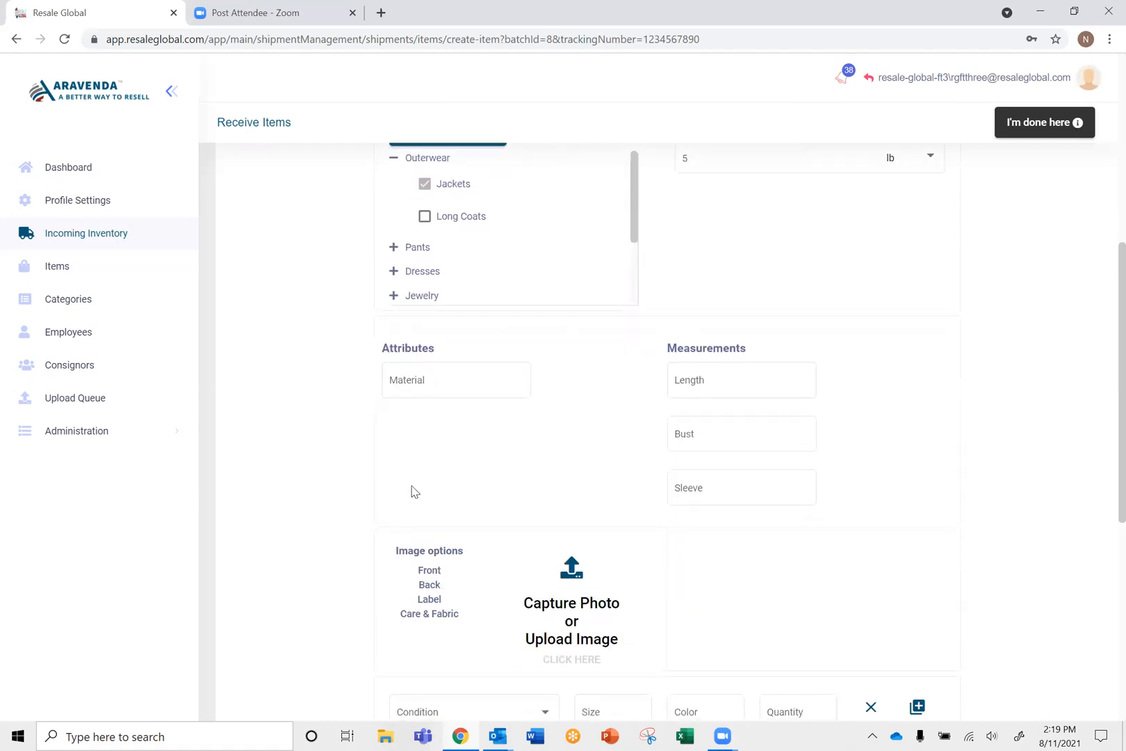
click(445, 383)
text(Polyester)
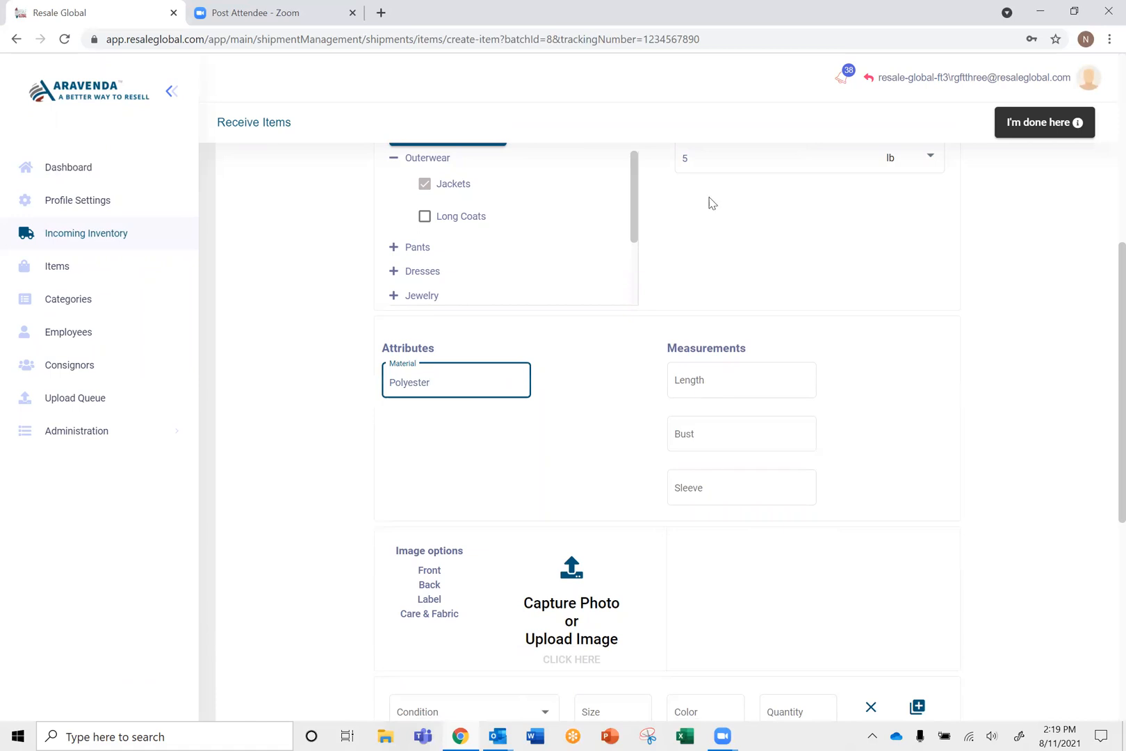
Step: Fill in the jacket's measurements with length 30, bust 40 and sleeve 30
click(728, 379)
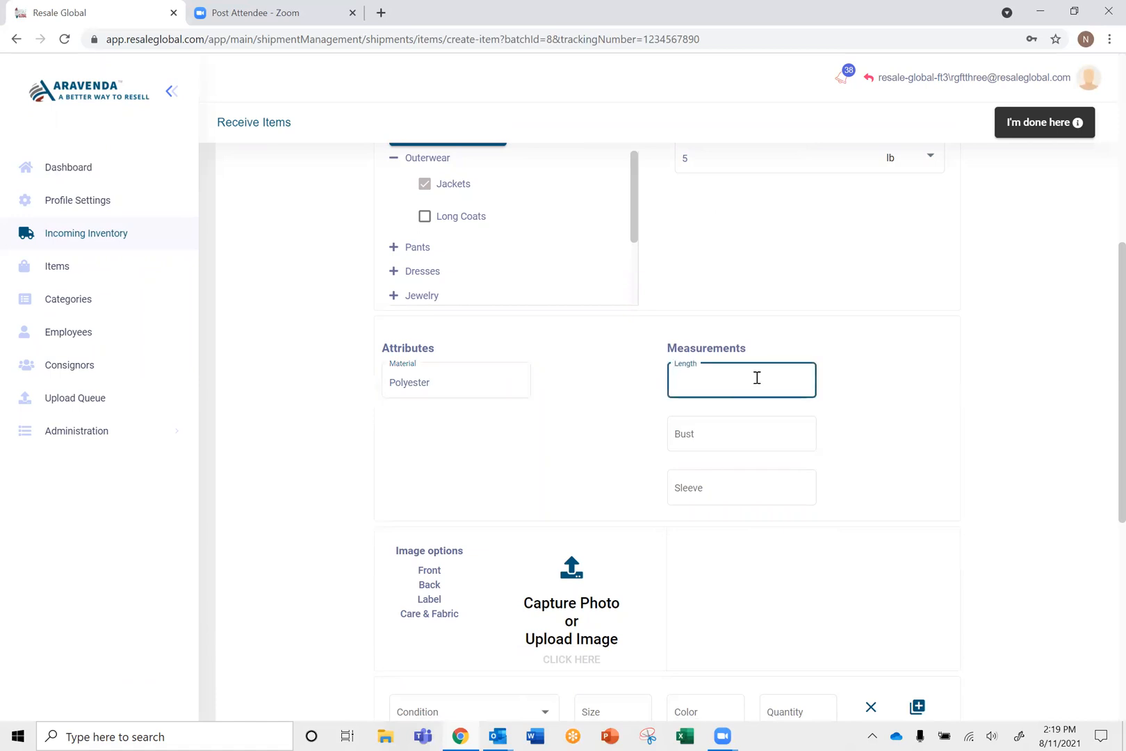
text(30)
click(755, 430)
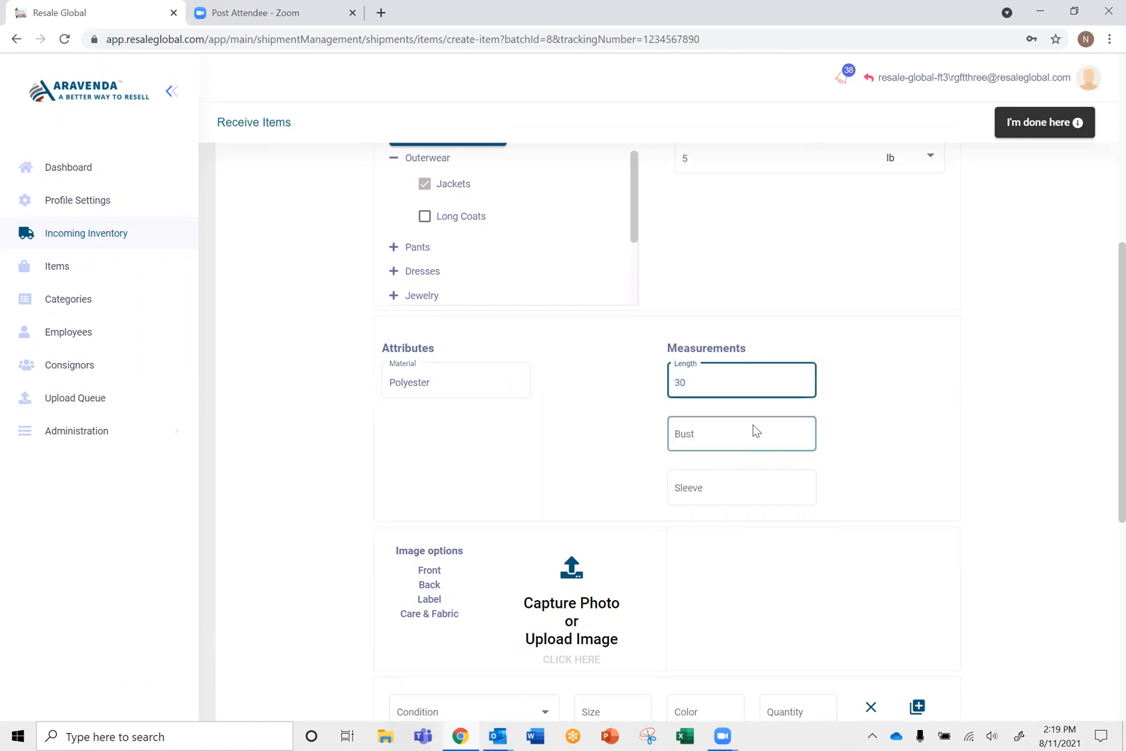
text(40)
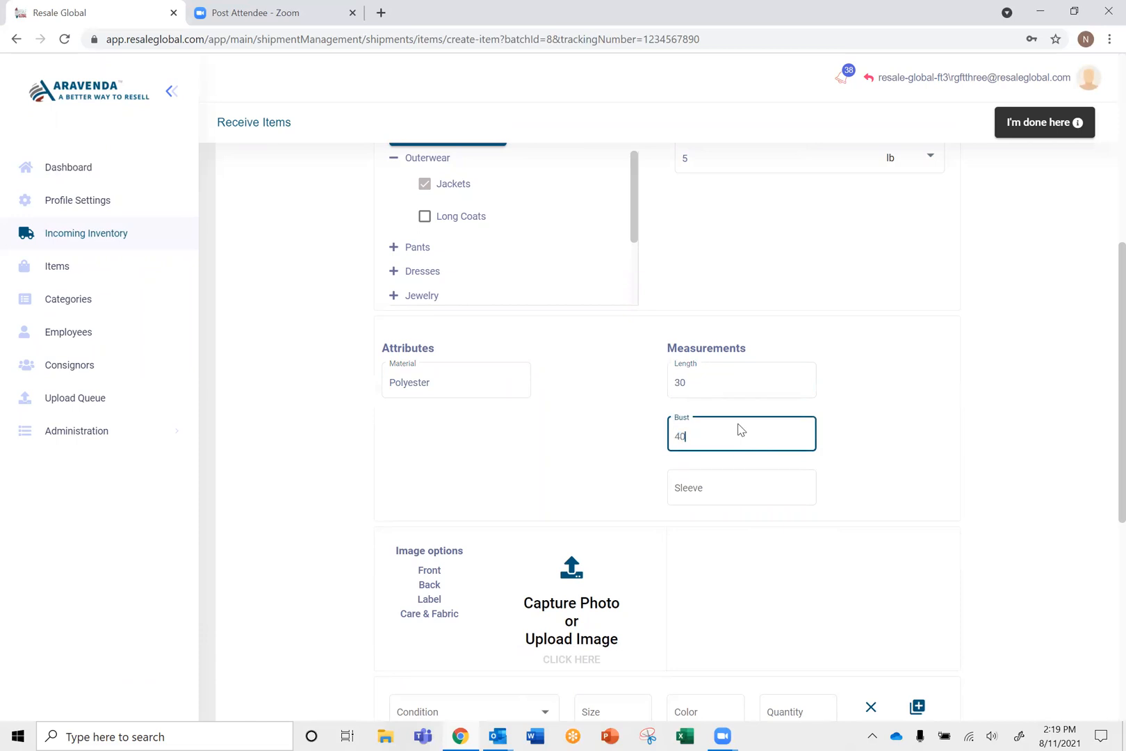
click(708, 487)
text(30)
click(909, 530)
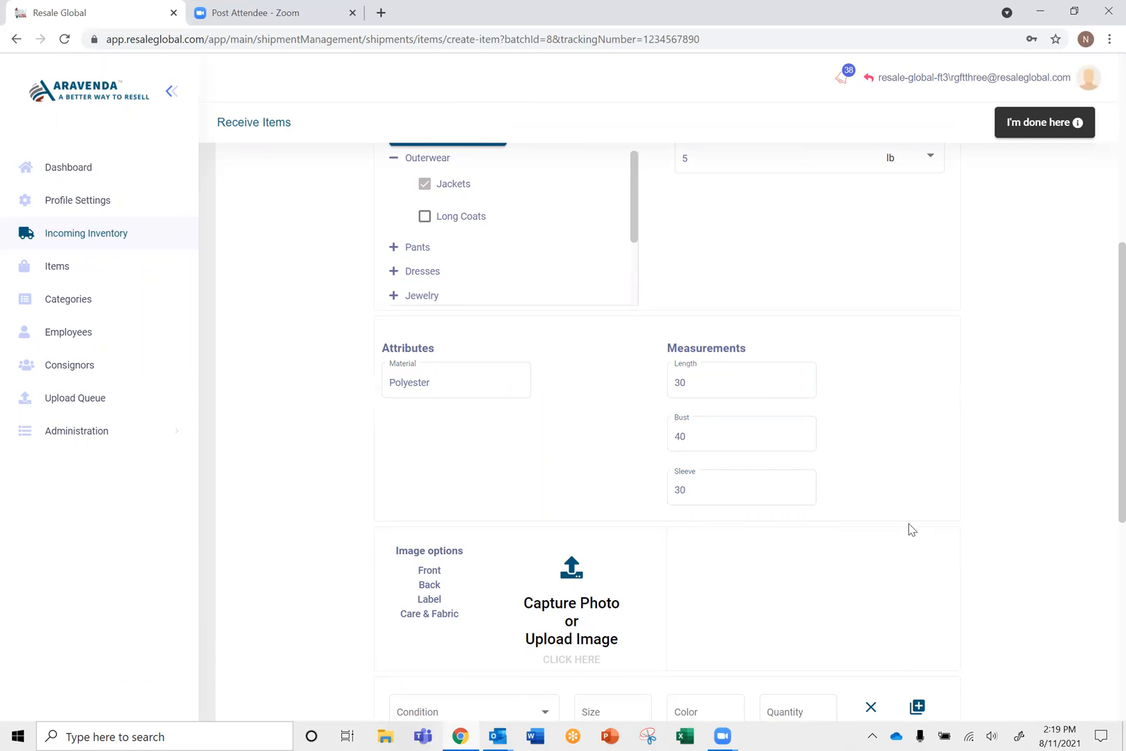
Step: Upload the Burberry Coat - 1 image from the Clothing folder inside Test Images as the item's first photo
scroll(904, 528, down, 2)
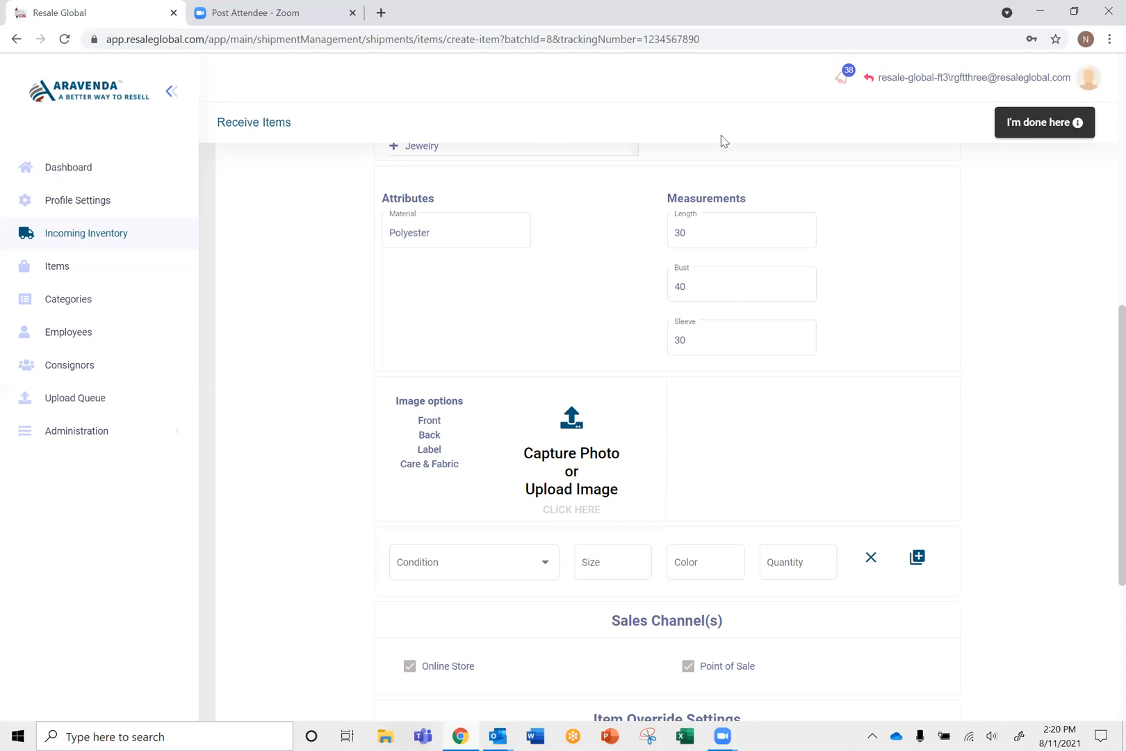
scroll(627, 223, down, 2)
scroll(628, 223, down, 3)
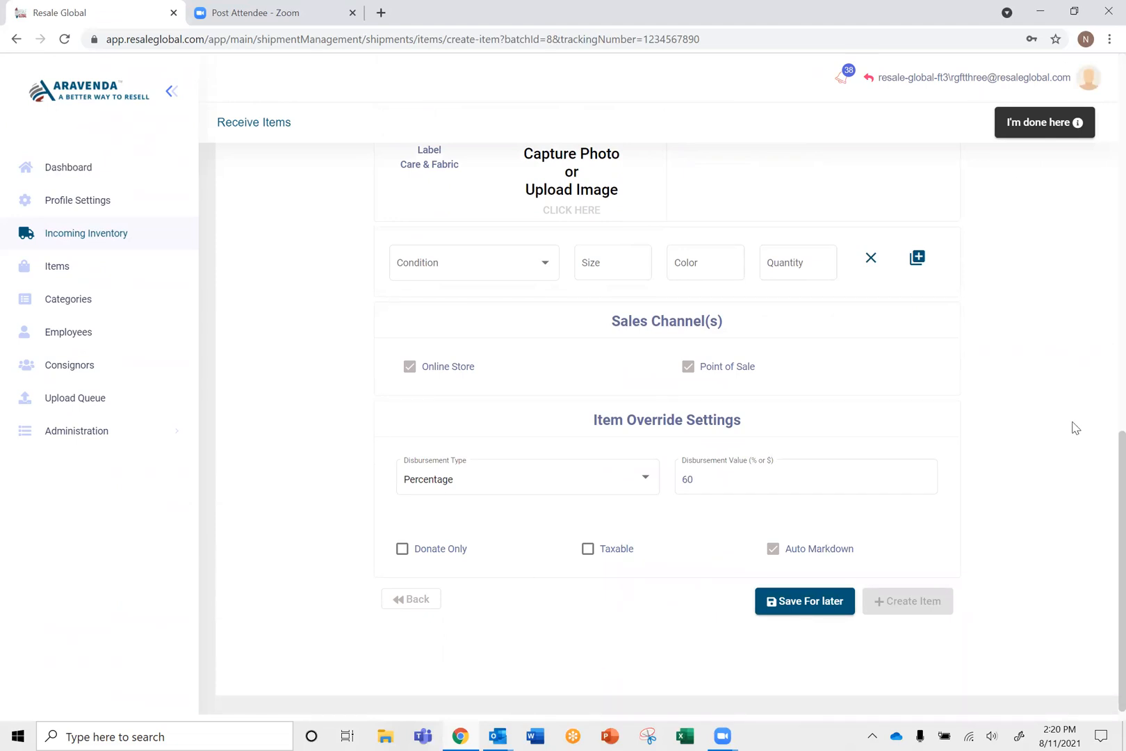
scroll(901, 513, up, 3)
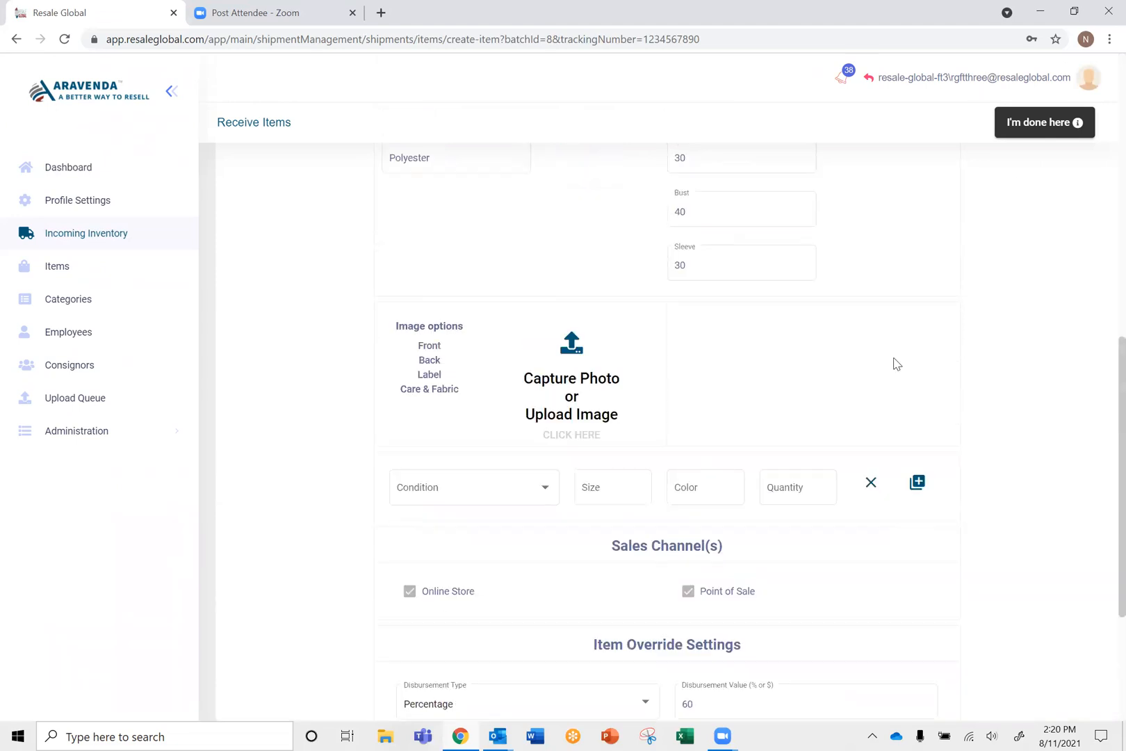
click(577, 353)
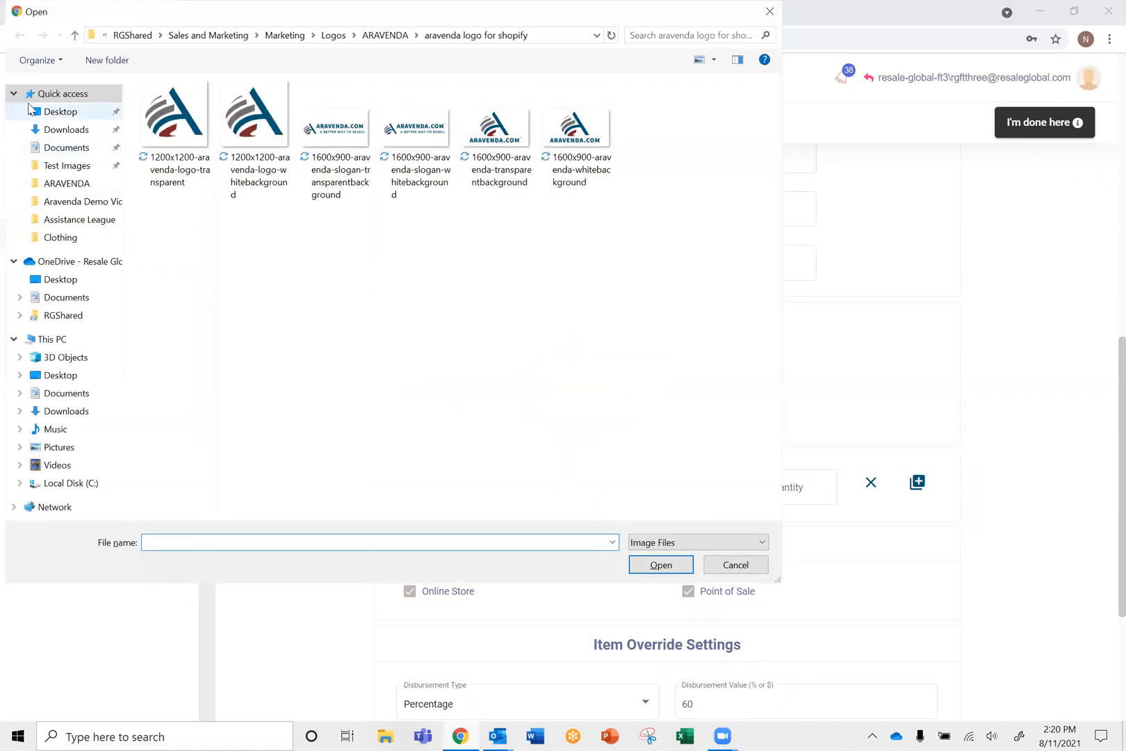
click(66, 166)
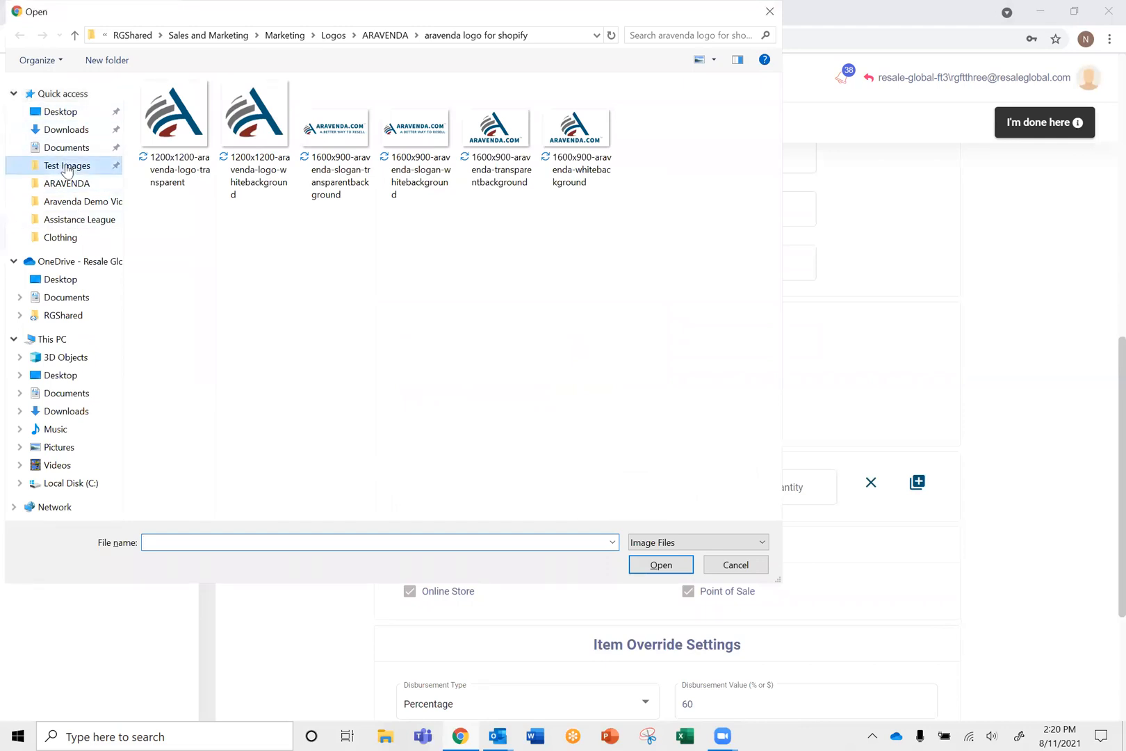
double_click(171, 153)
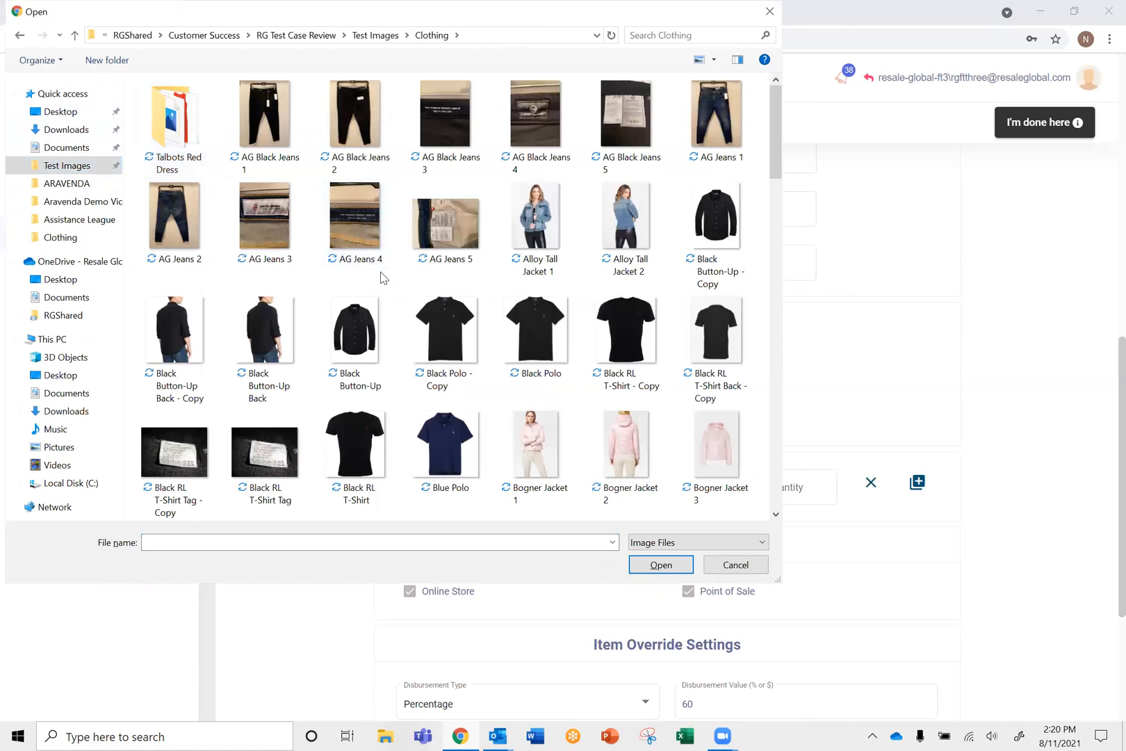
scroll(390, 282, down, 4)
scroll(479, 313, up, 2)
double_click(470, 323)
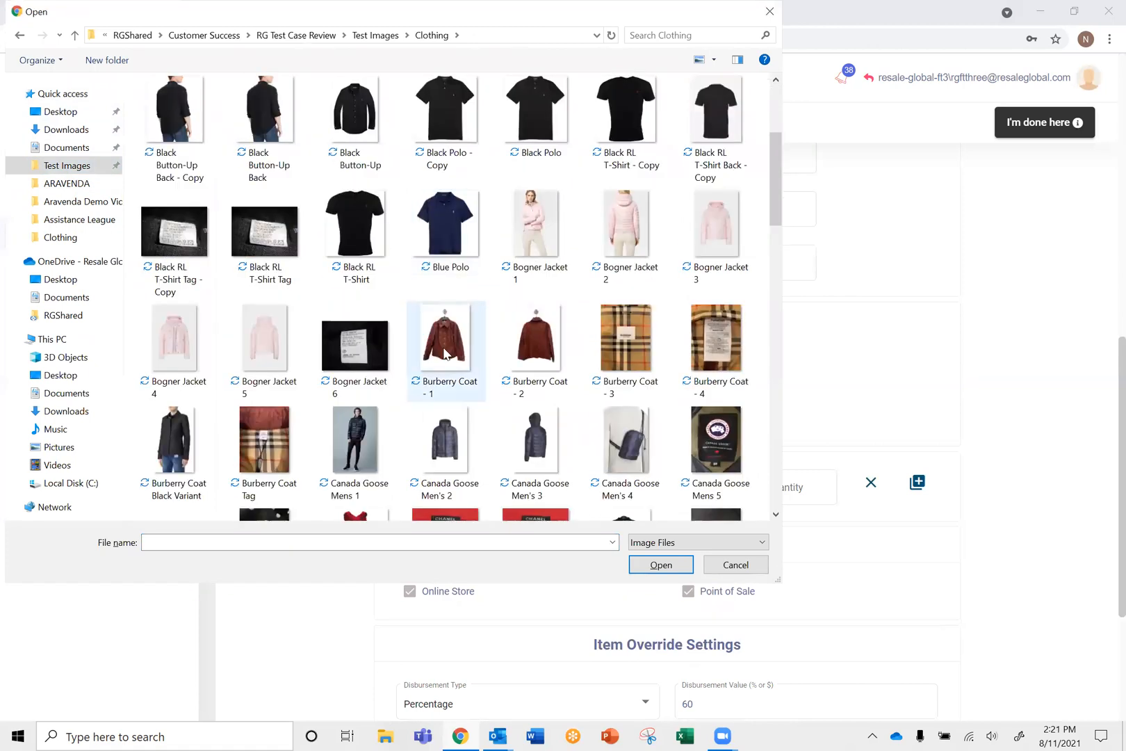
Step: Upload the Burberry Coat - 2 and Burberry Coat - 3 images to the item
click(576, 359)
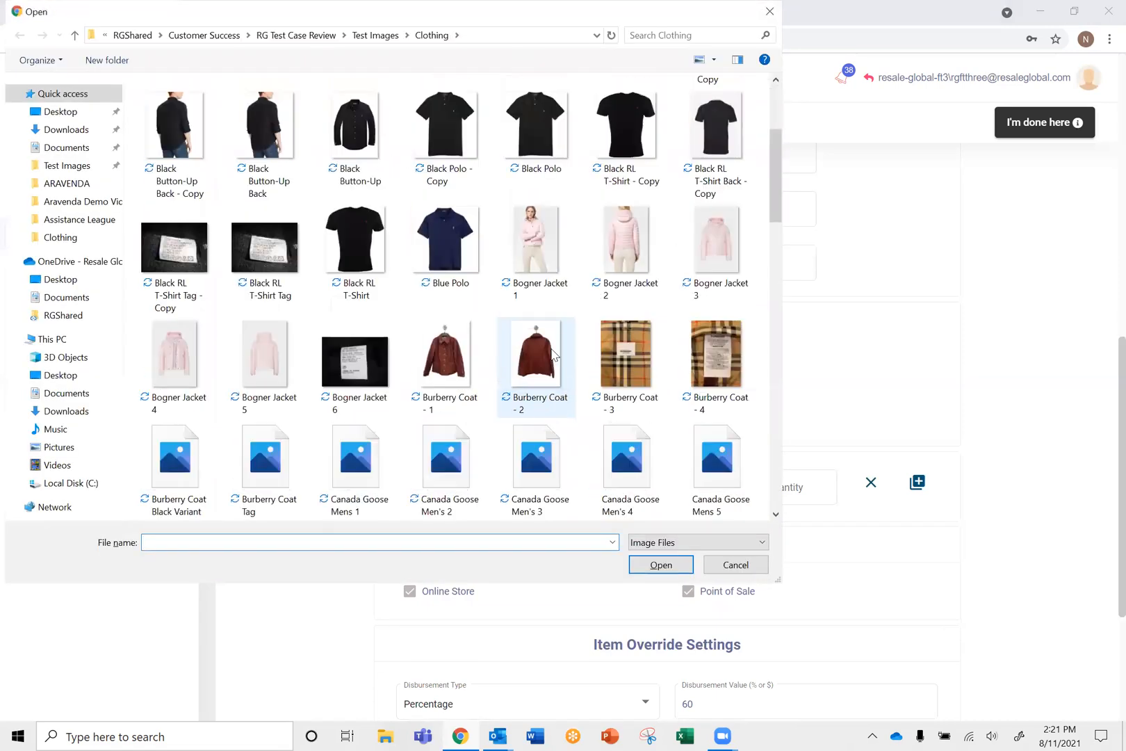
double_click(531, 354)
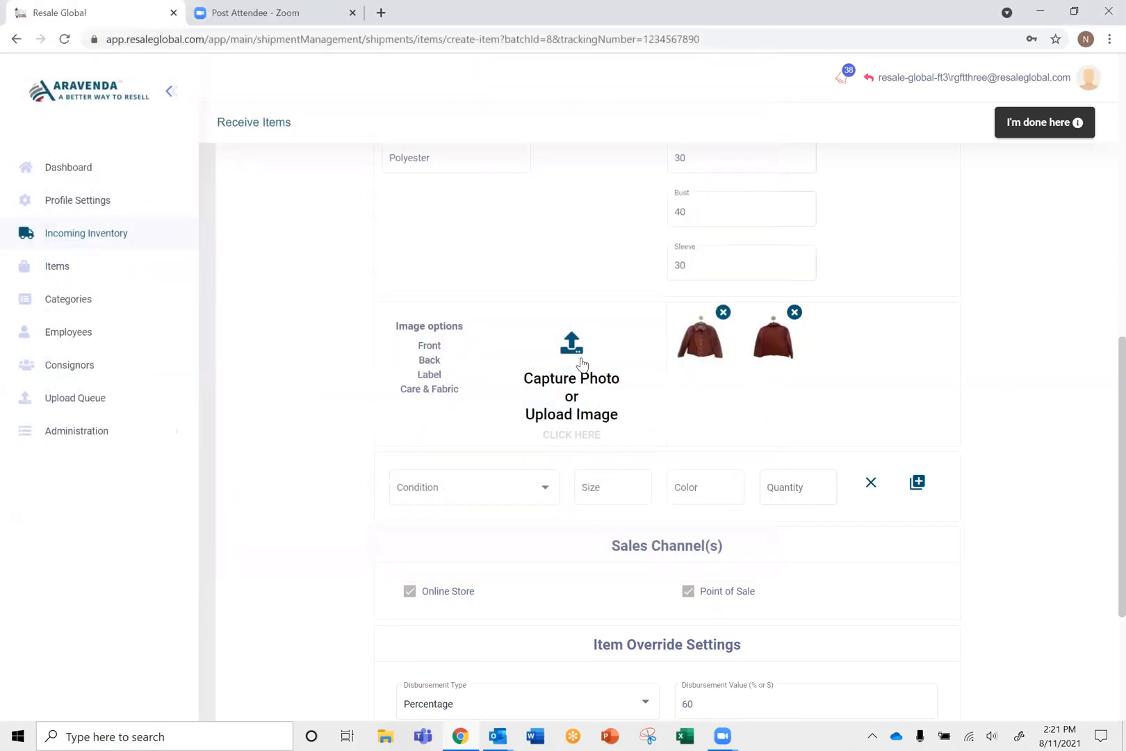
click(582, 364)
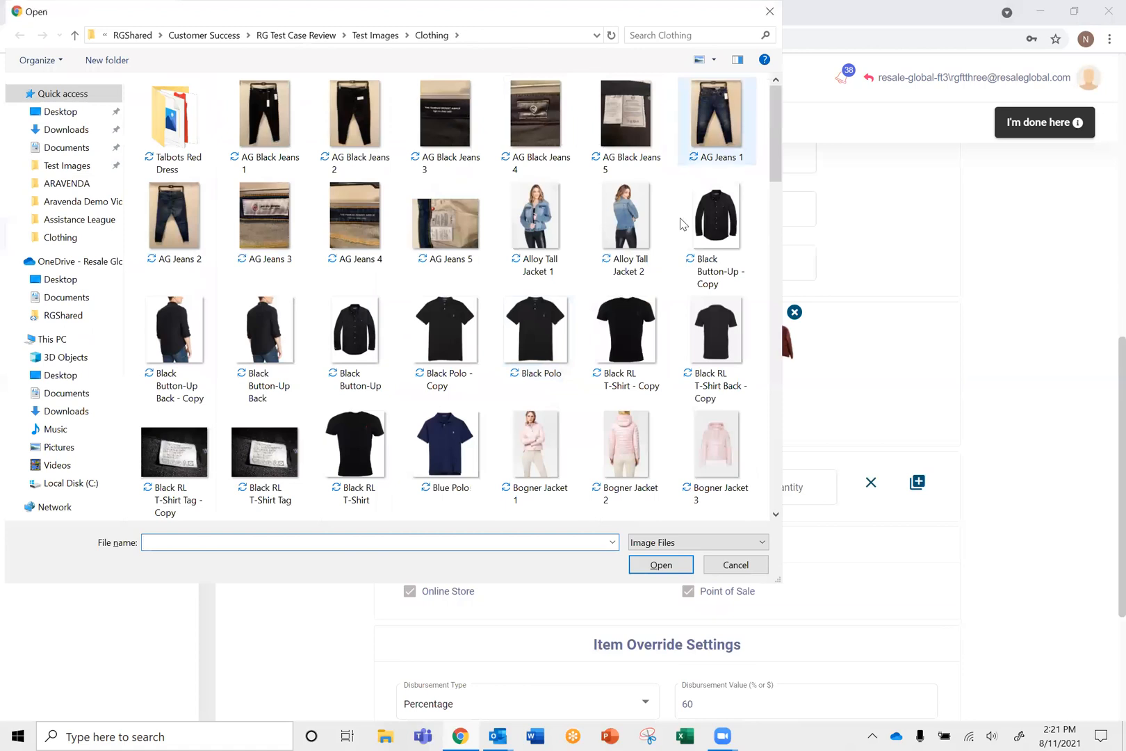
scroll(680, 223, down, 5)
double_click(635, 118)
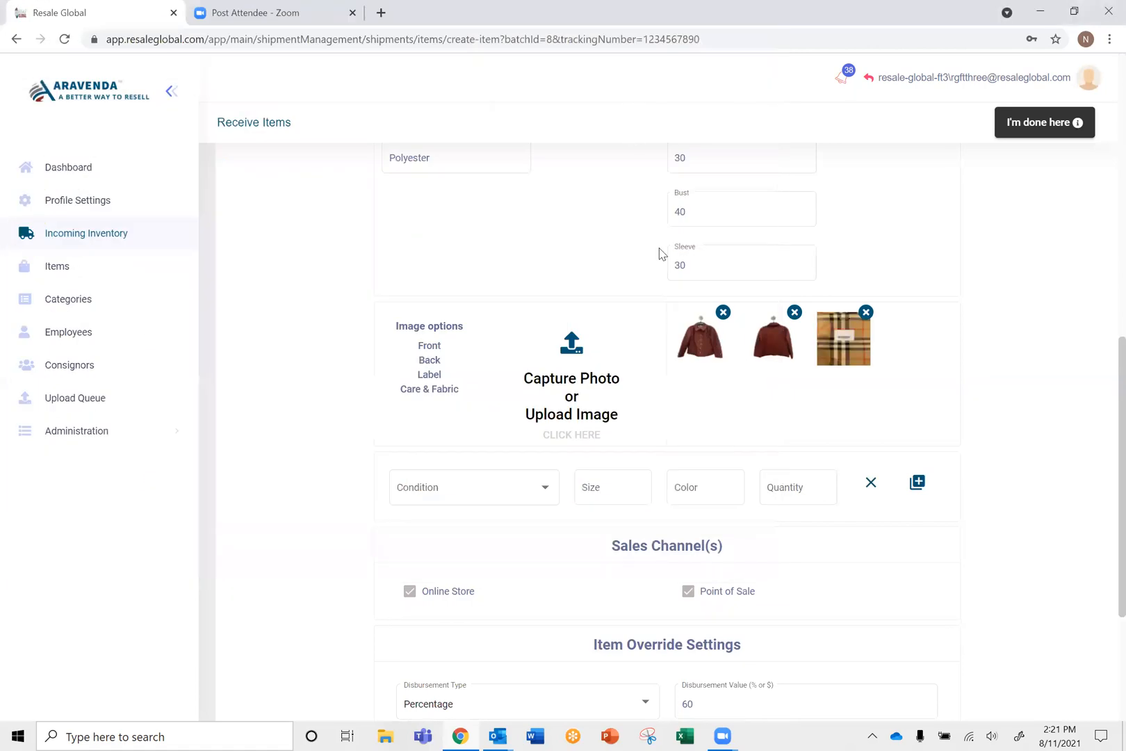
Step: Upload the Burberry Coat - 4 image as the item's fourth photo
click(561, 355)
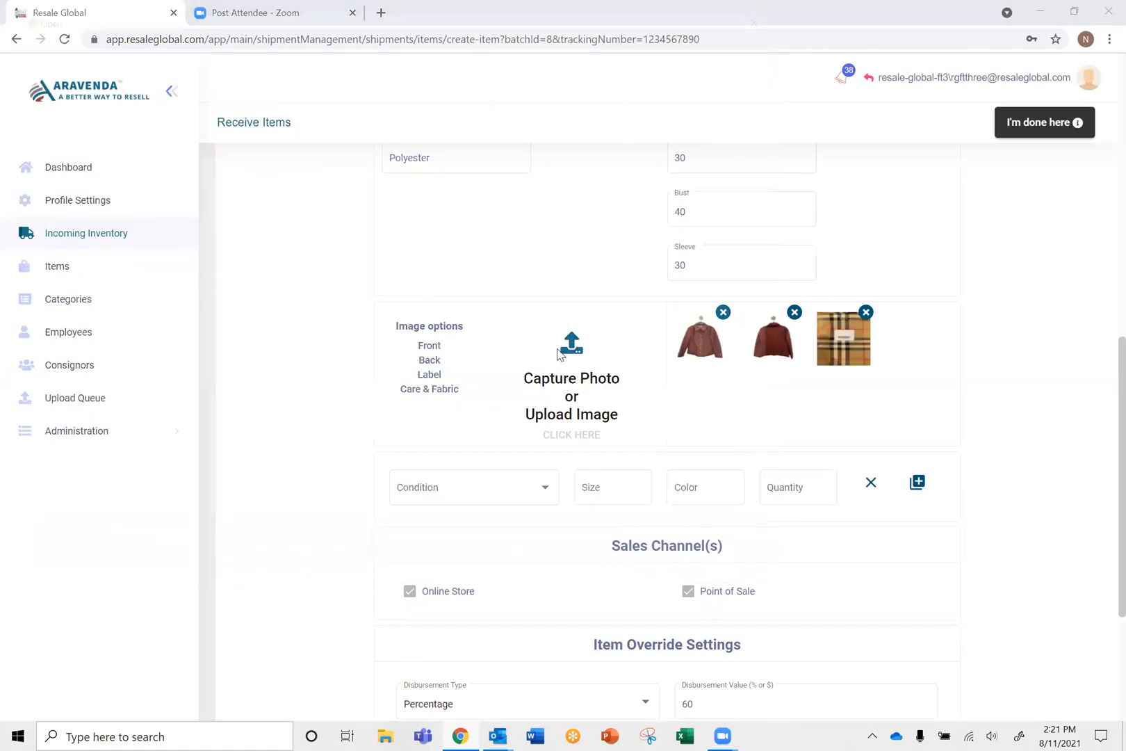
scroll(708, 333, down, 10)
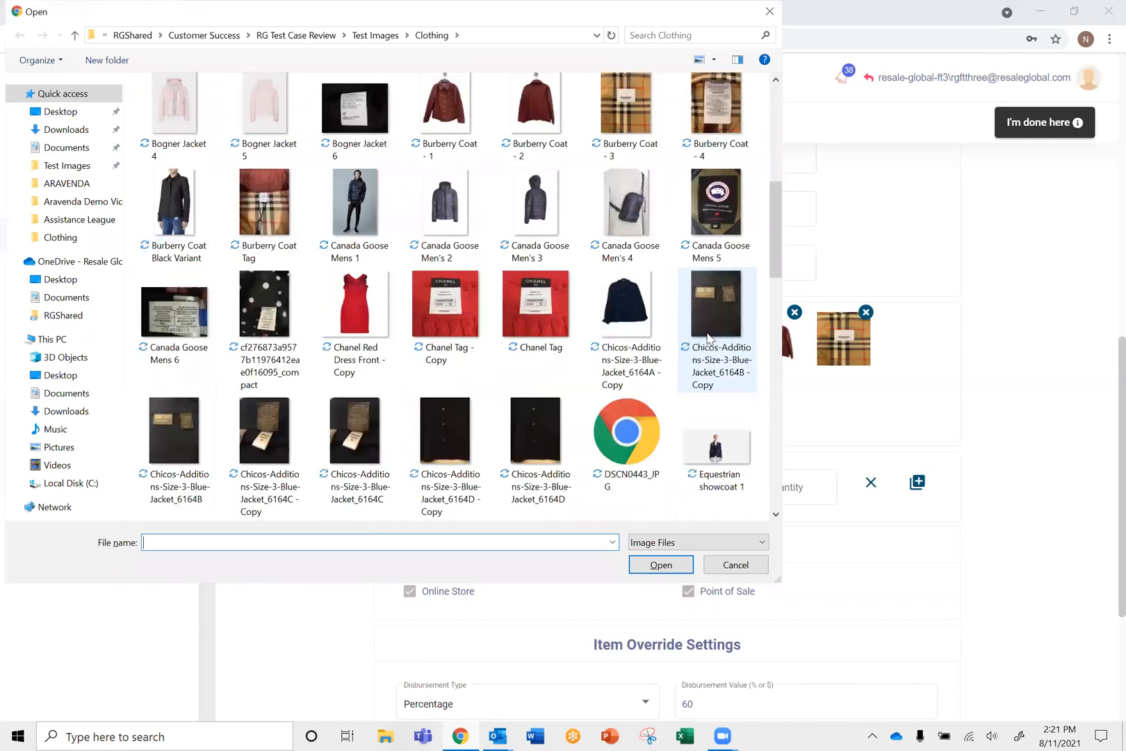
click(719, 110)
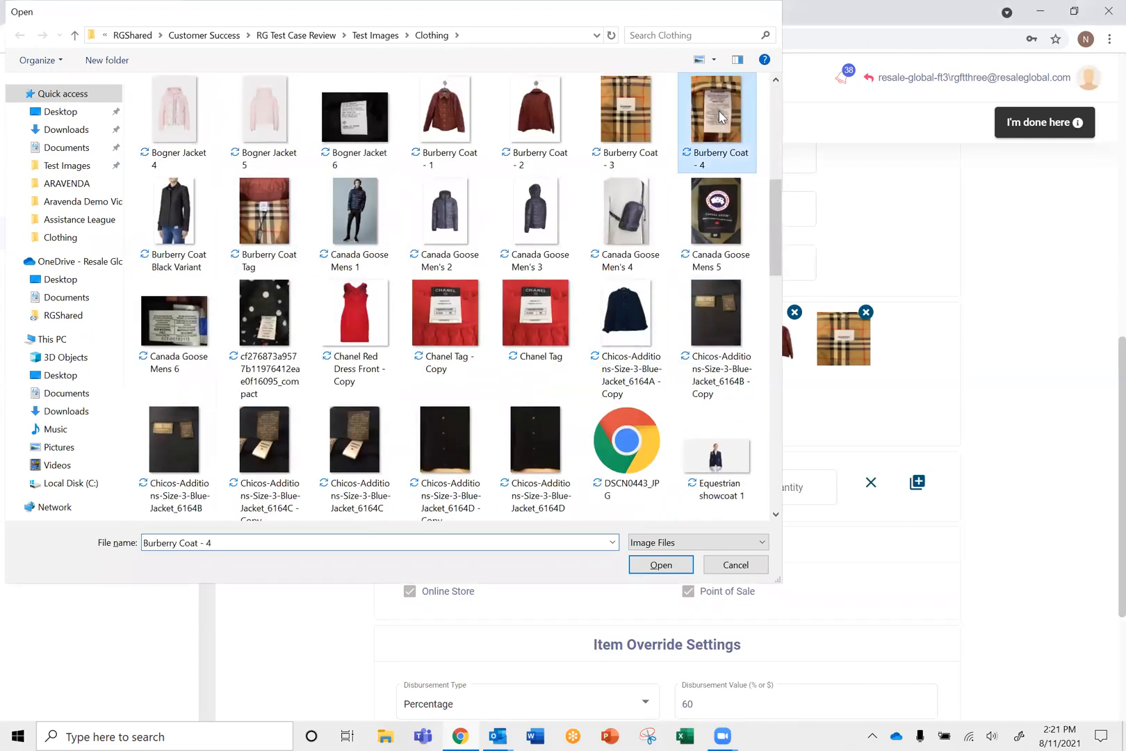
double_click(719, 110)
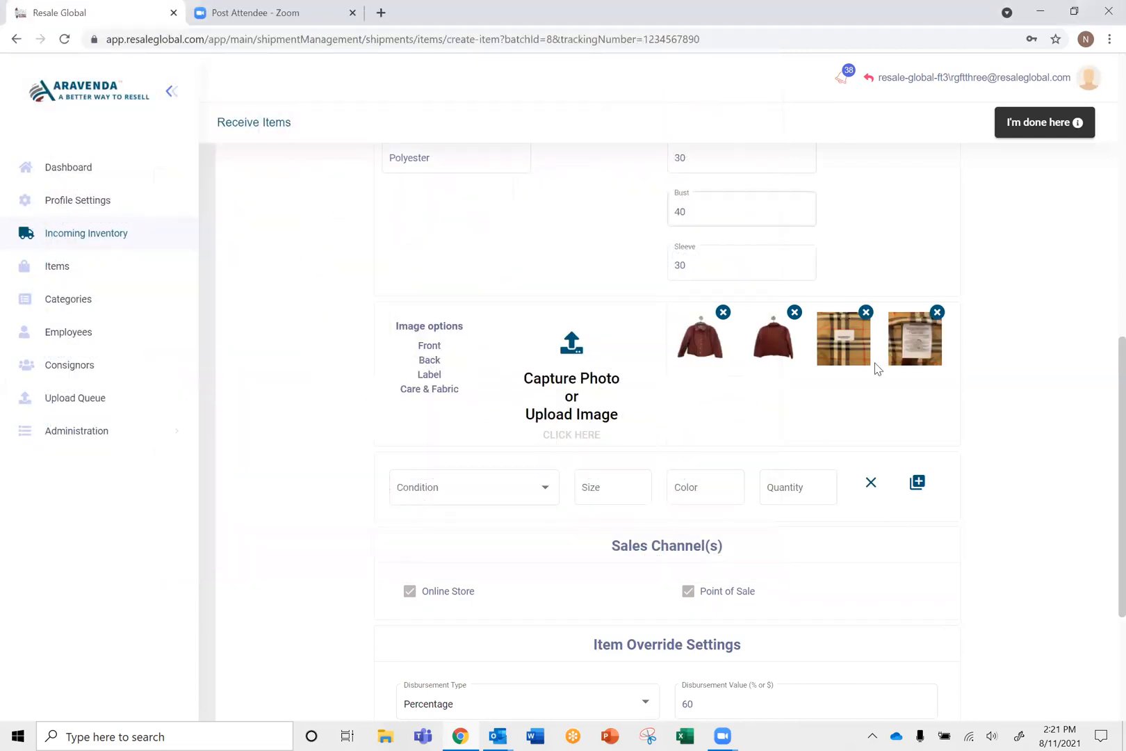
Step: Add an item variant with condition Brand new-with tags, size M, color Red and quantity 1
click(549, 493)
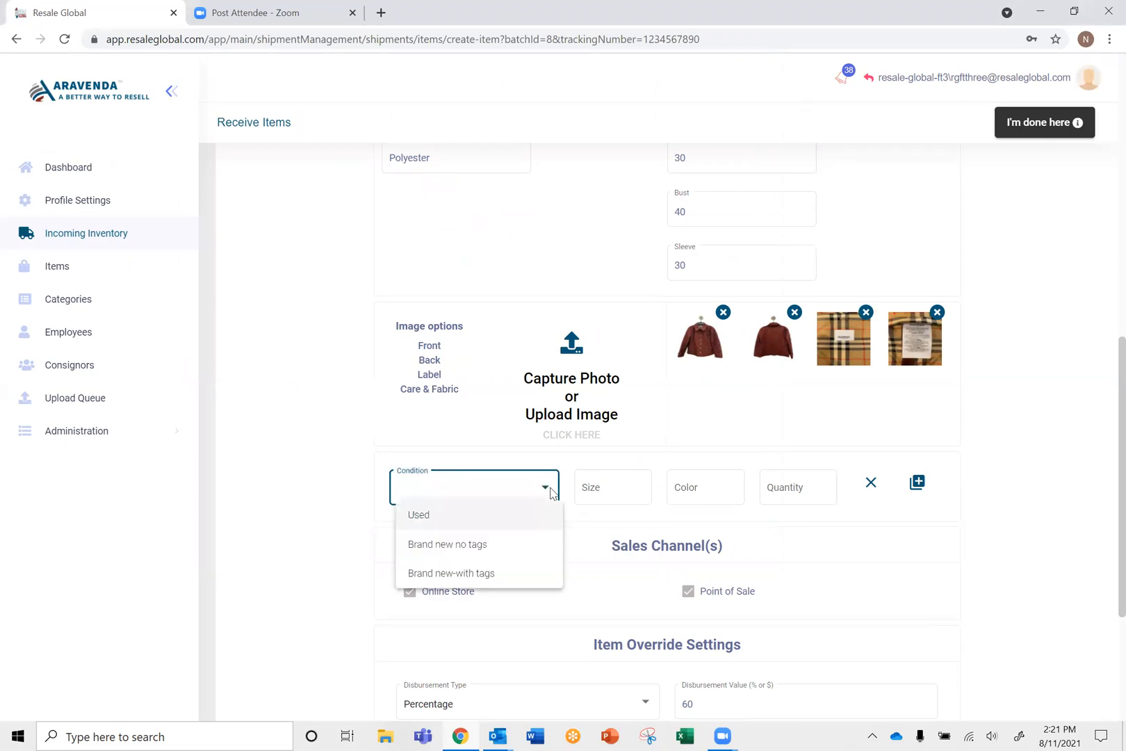
click(496, 574)
click(613, 489)
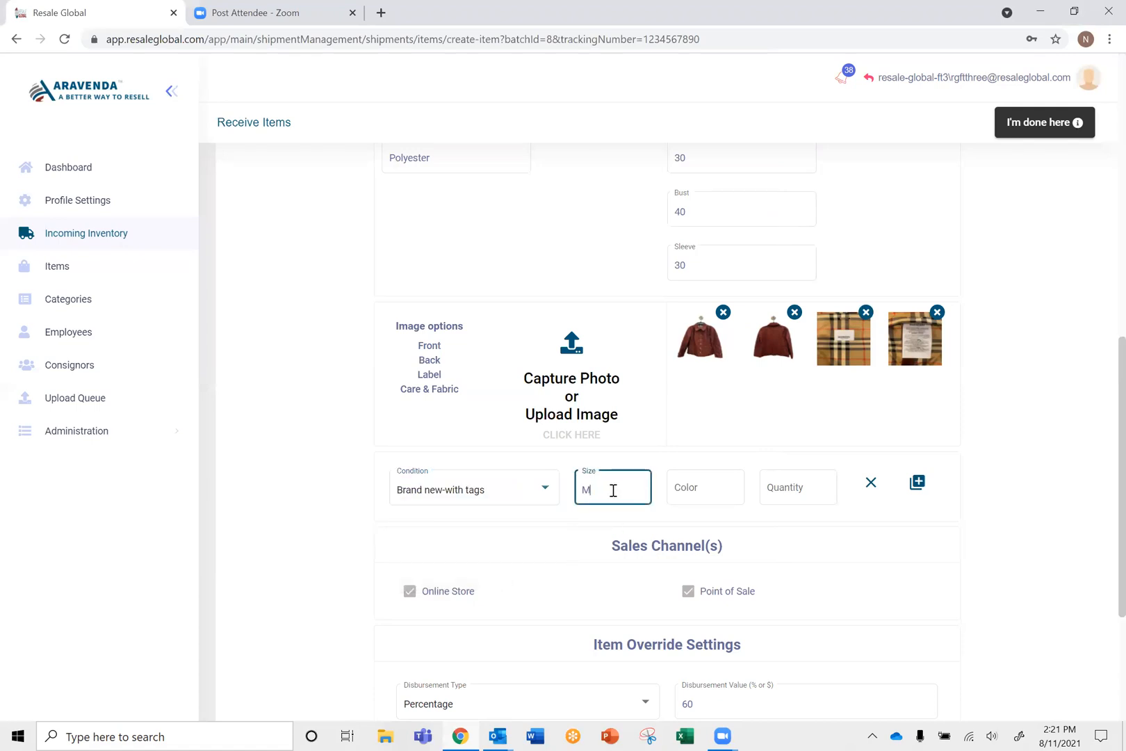
click(699, 487)
text(Red)
click(794, 489)
text(1)
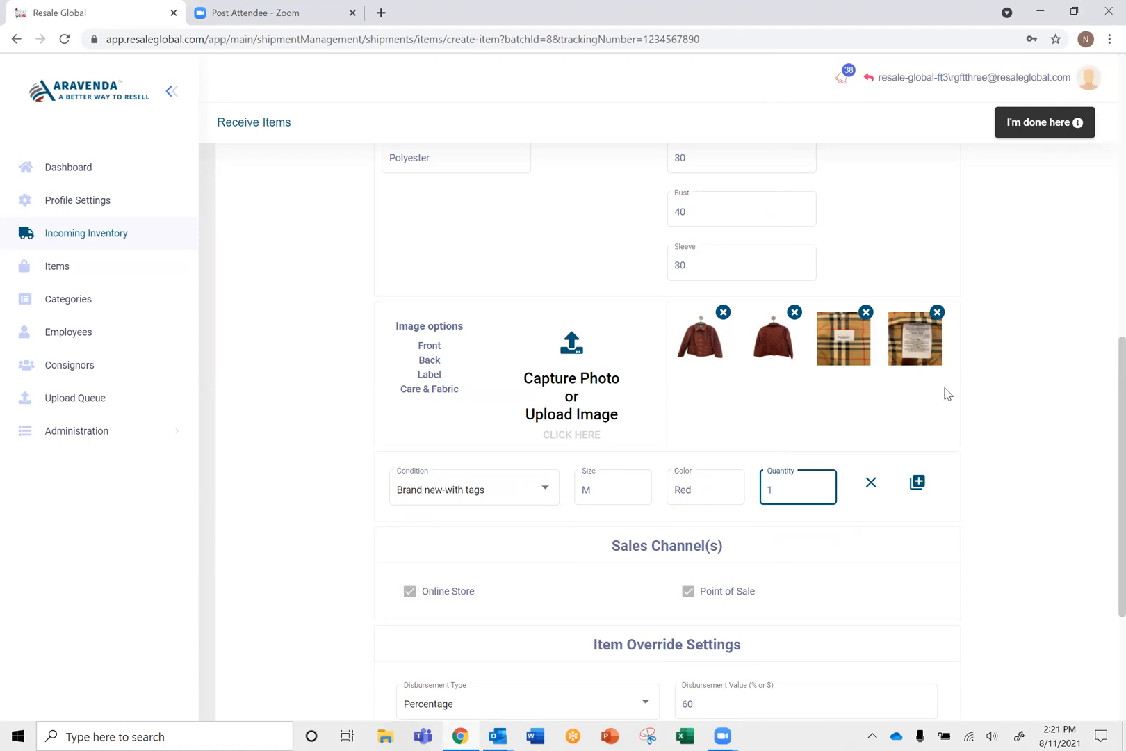
click(918, 483)
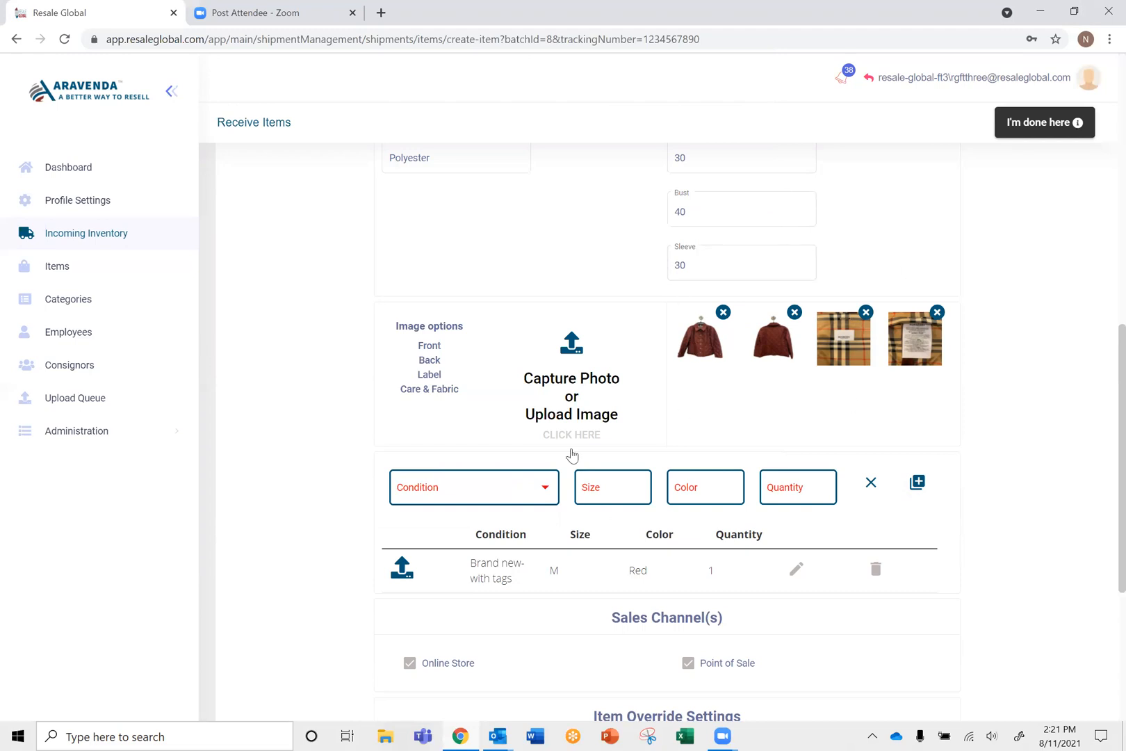
Step: Fill in a second item variant with condition Brand new-with tags, size M, color Black and quantity 1
click(547, 489)
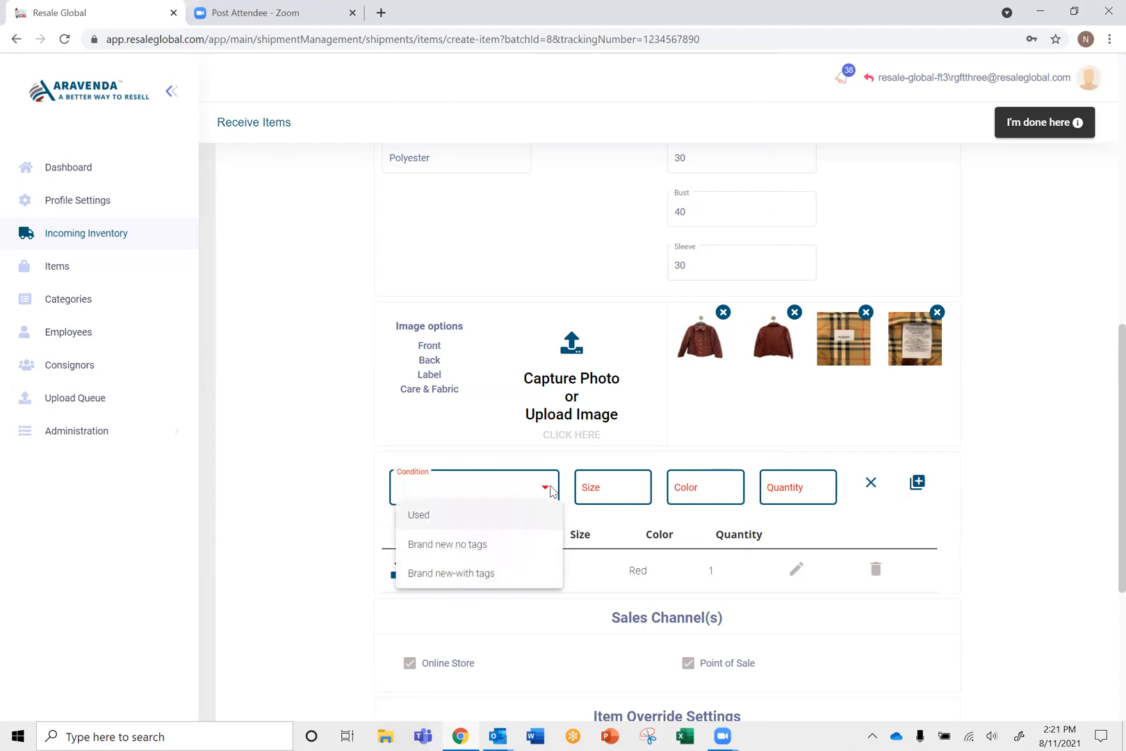
click(487, 575)
click(599, 489)
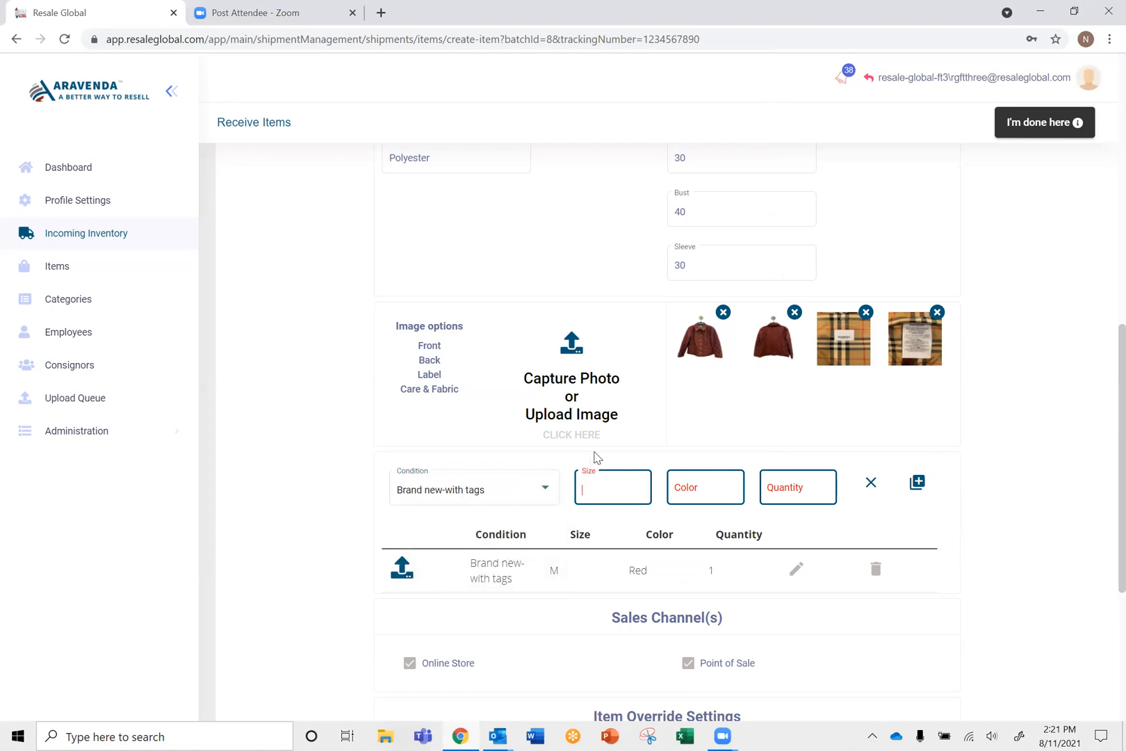
click(718, 490)
text(Black)
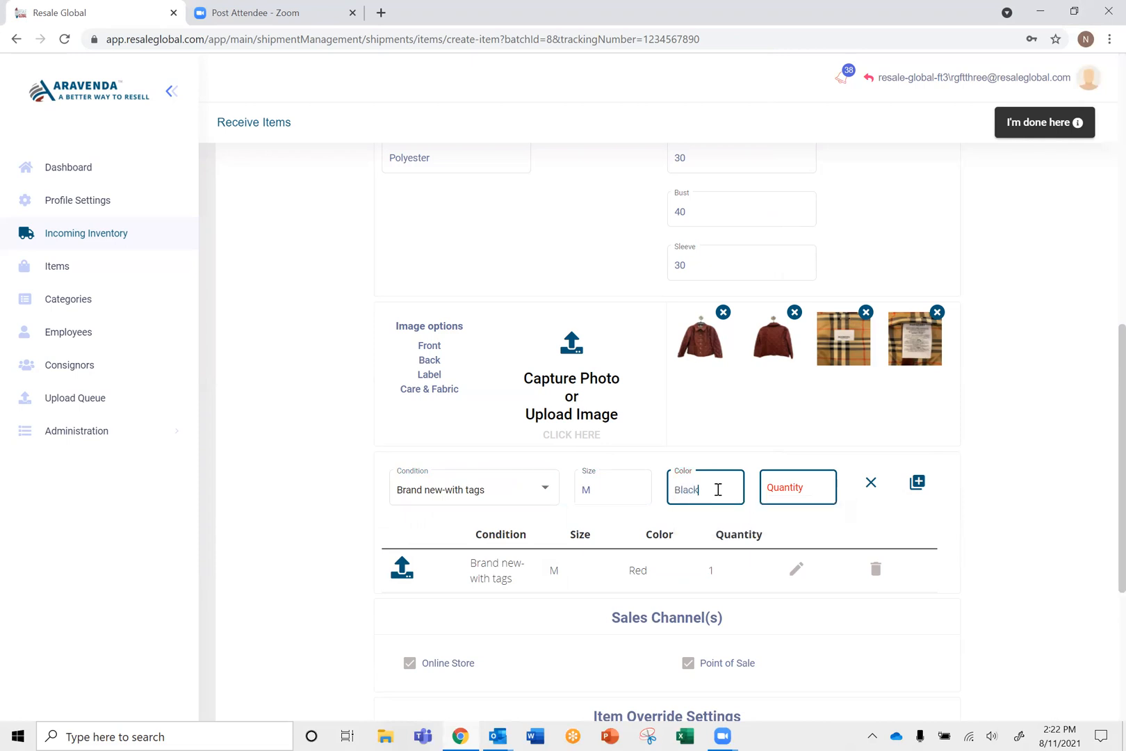
click(776, 488)
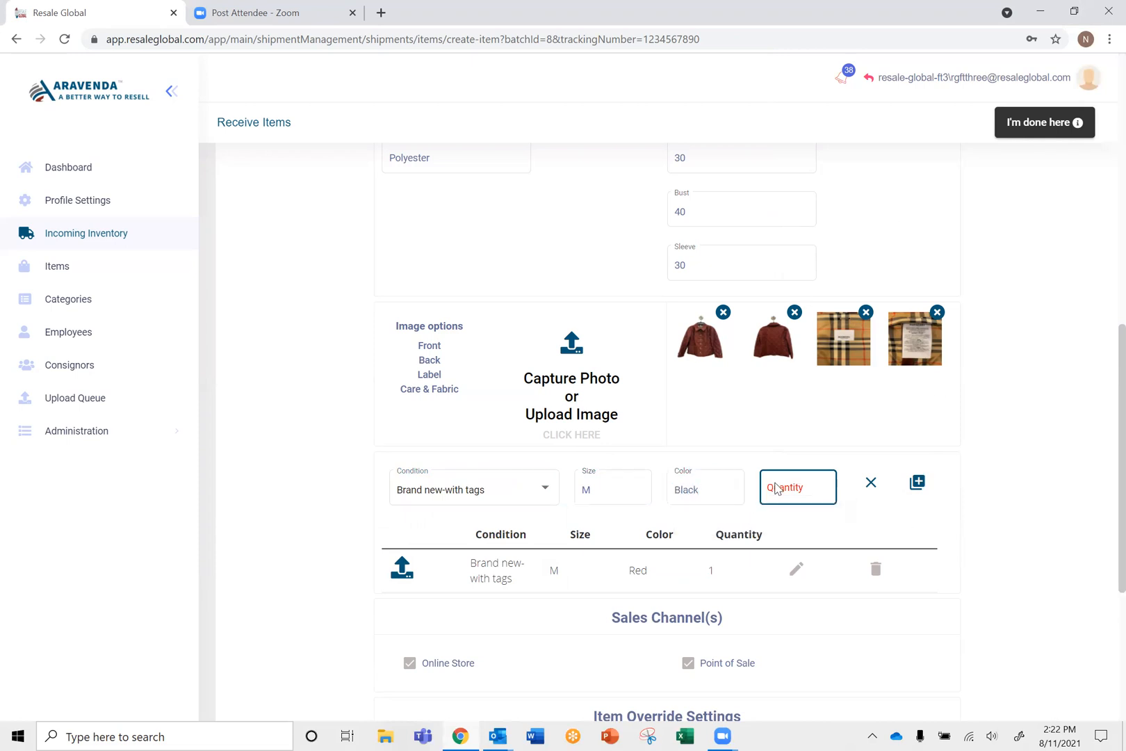
text(1)
click(1040, 502)
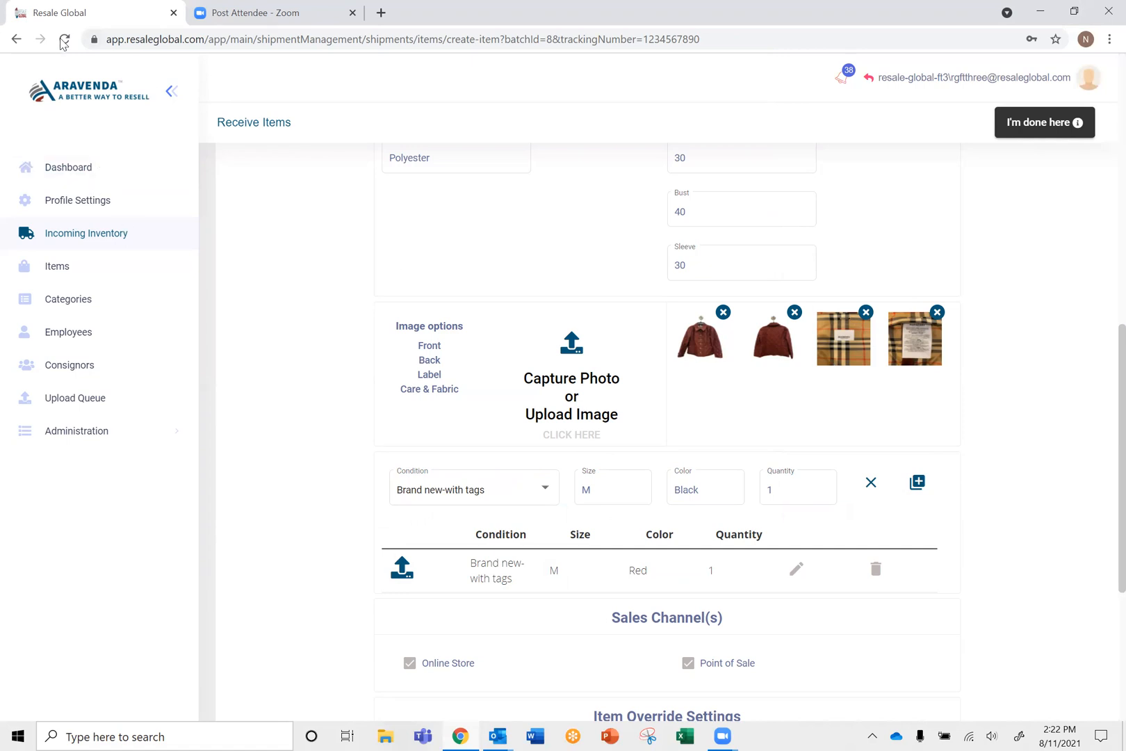
Step: Upload the black jacket image from the Clothing folder as the fifth photo and add the black variant to the item
click(564, 374)
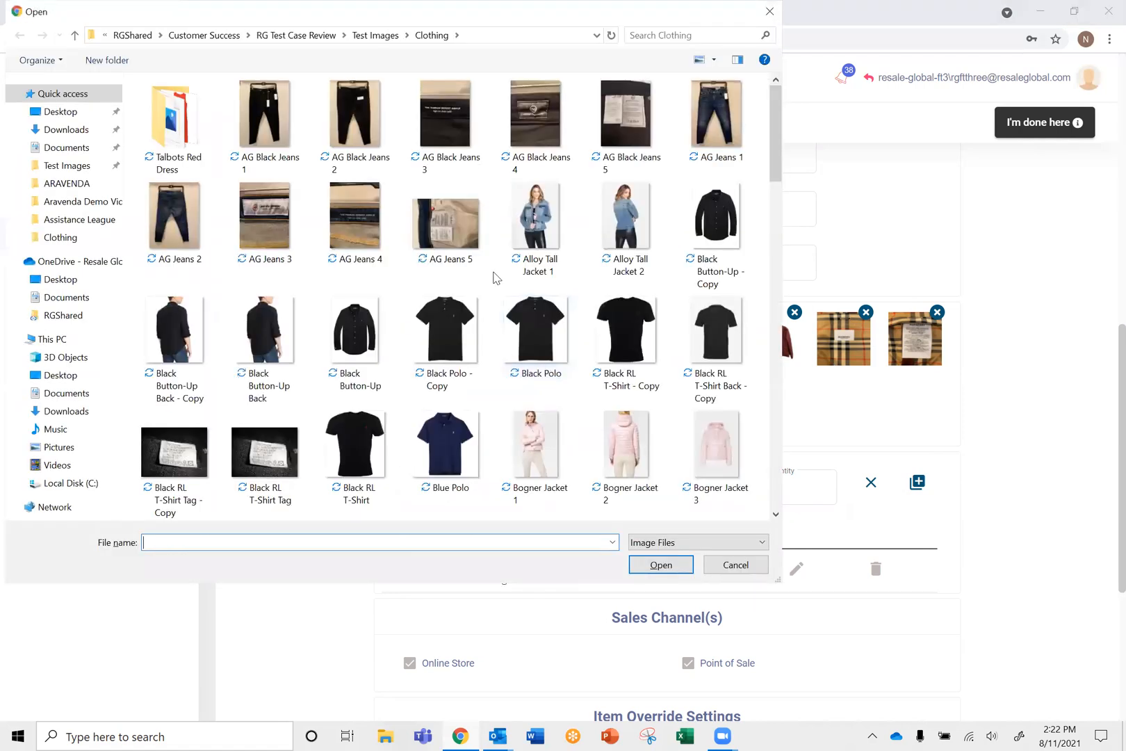
scroll(495, 278, down, 5)
double_click(173, 206)
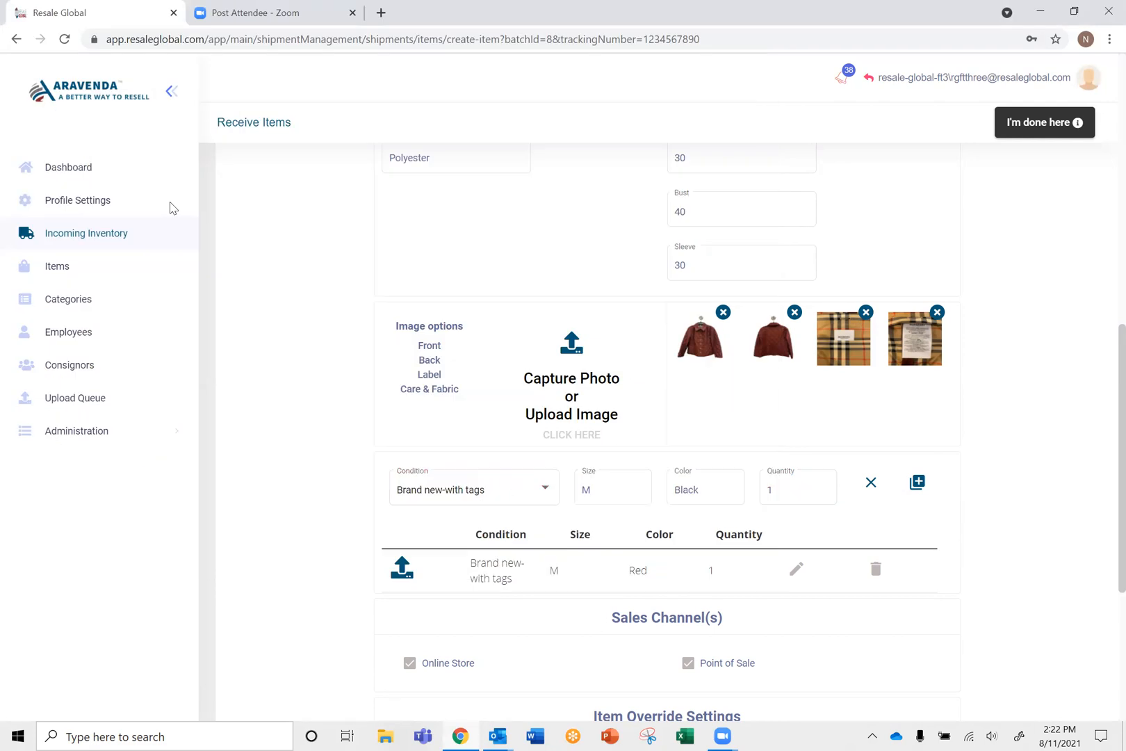
scroll(1022, 473, down, 2)
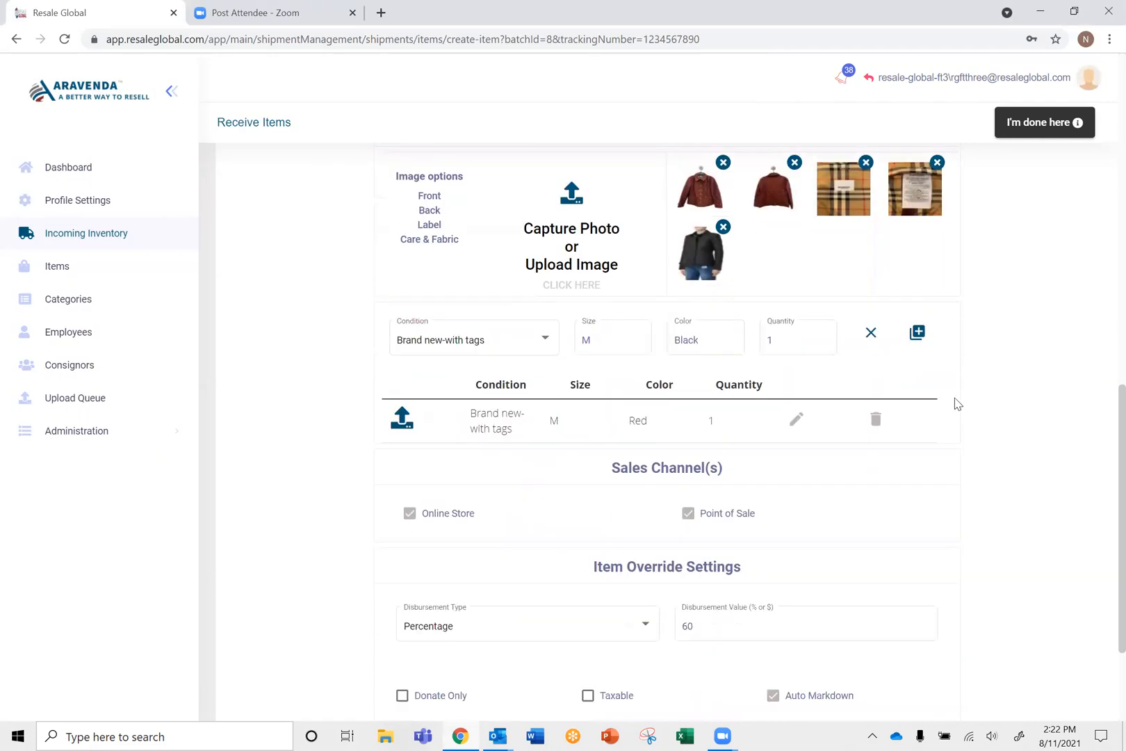
click(917, 333)
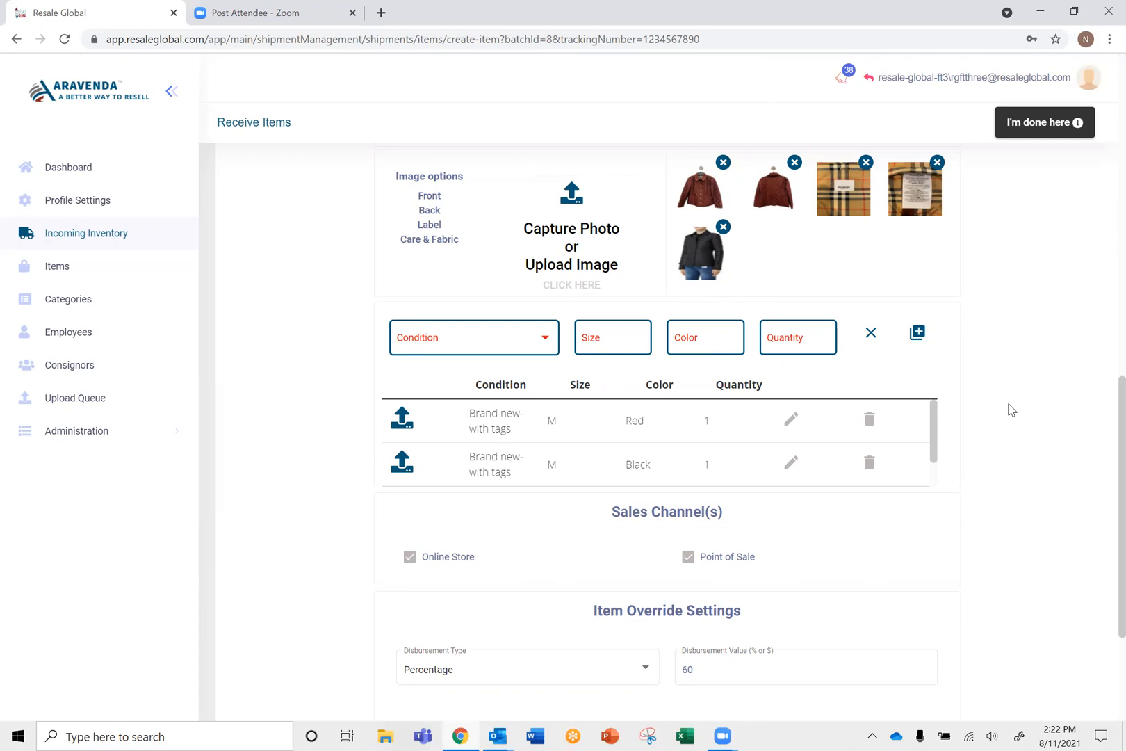
Step: Switch the item's Point of Sale and Online Store sales channels off and back on
scroll(1011, 410, down, 2)
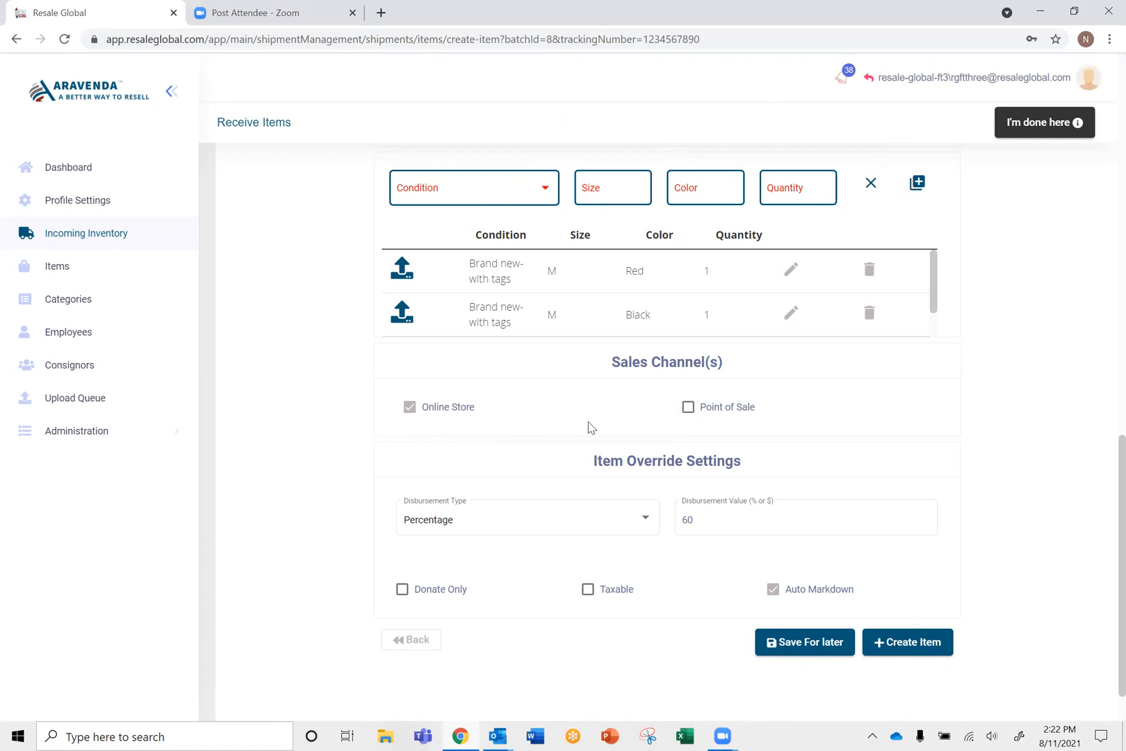
click(687, 407)
click(409, 410)
click(411, 409)
scroll(867, 419, down, 1)
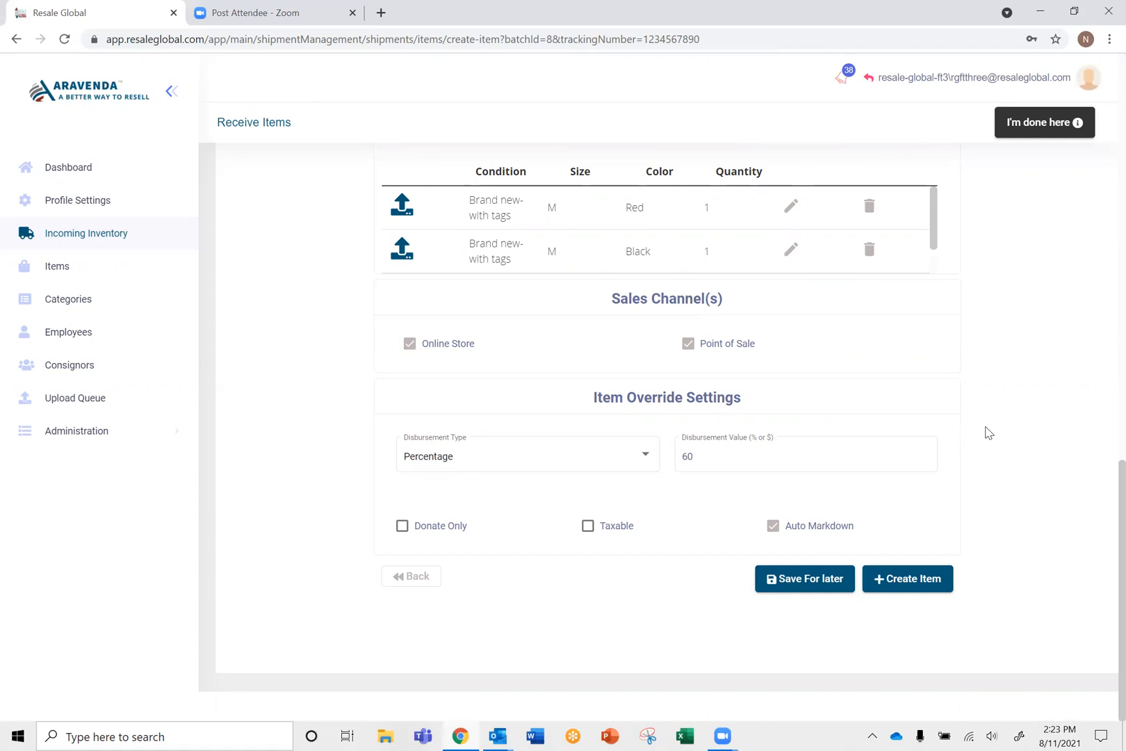
Step: Override the item's disbursement with type Fixed and a value of 200
click(754, 454)
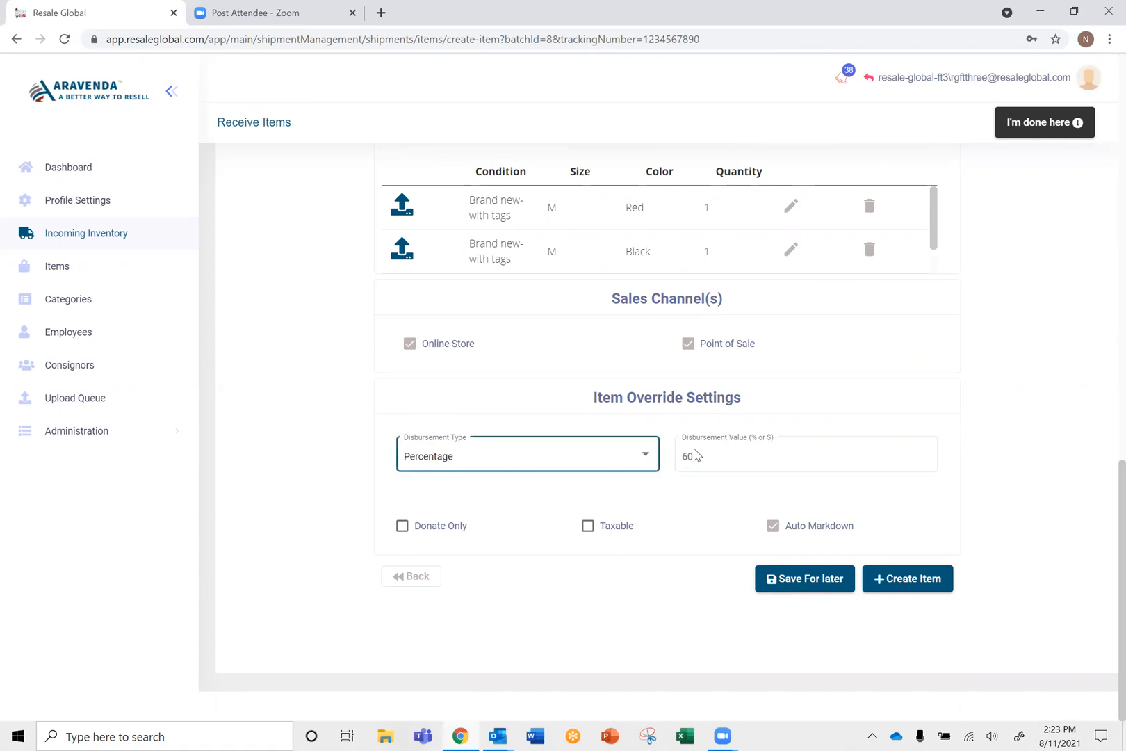
click(640, 456)
click(643, 456)
click(505, 509)
click(719, 460)
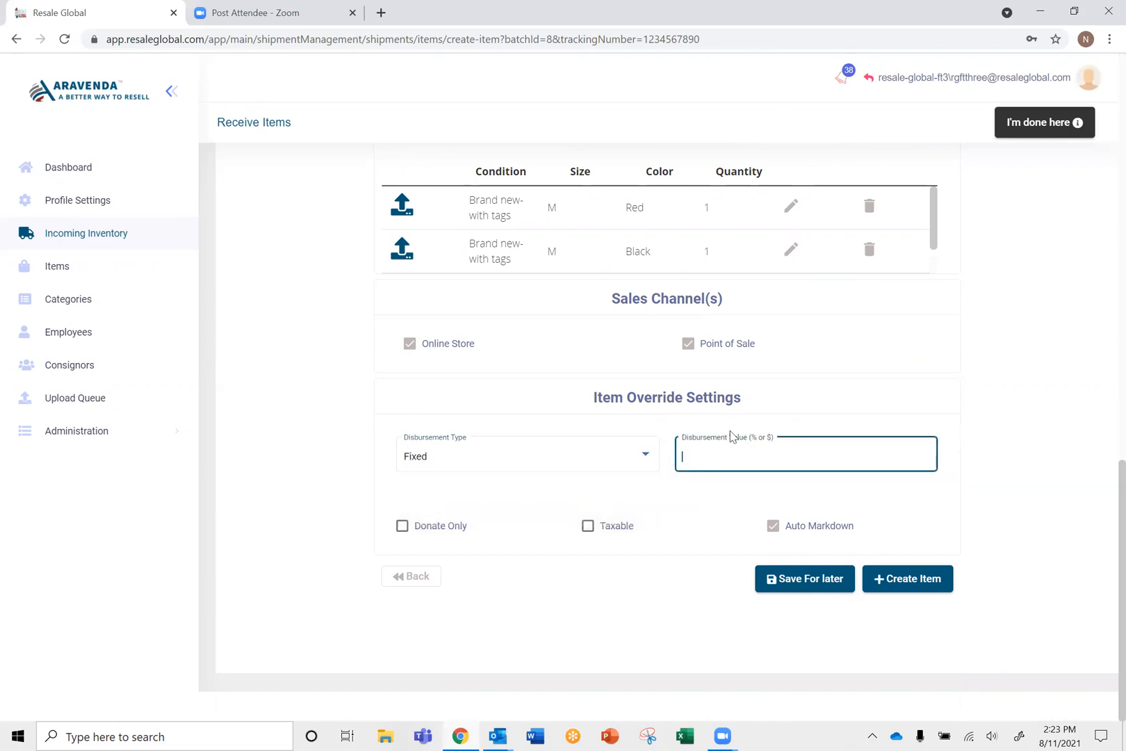
click(1032, 418)
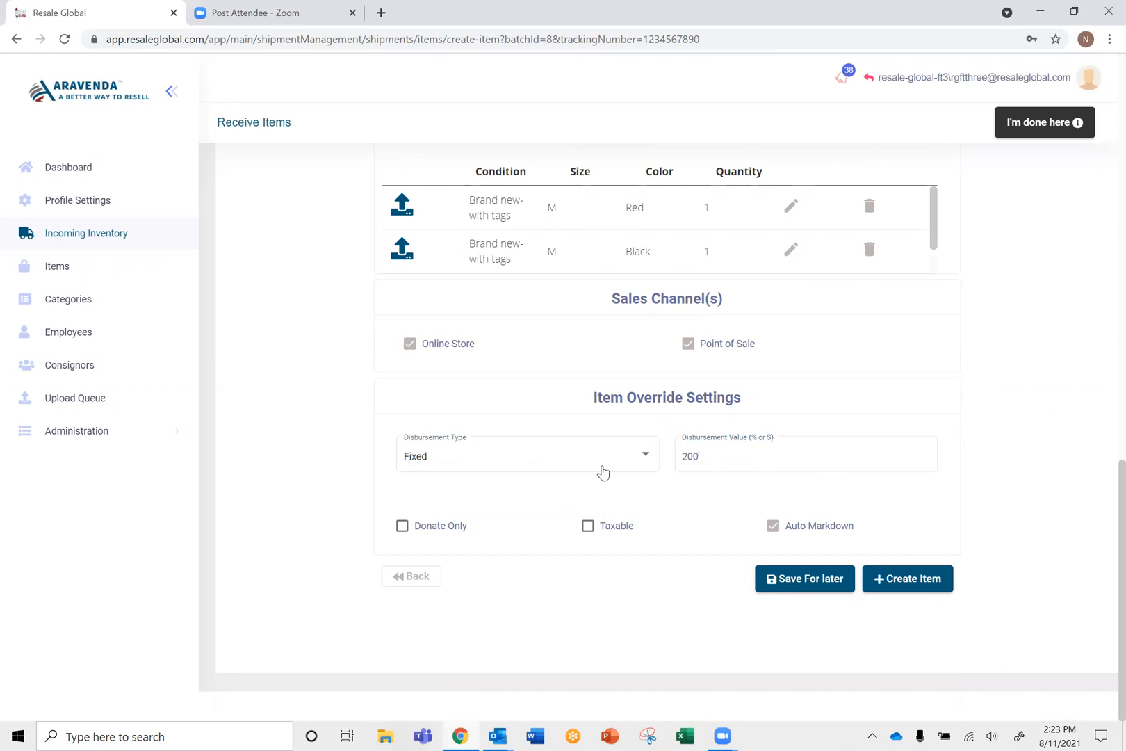
Step: Set the item's disbursement type to Percentage with a value of 75
click(646, 458)
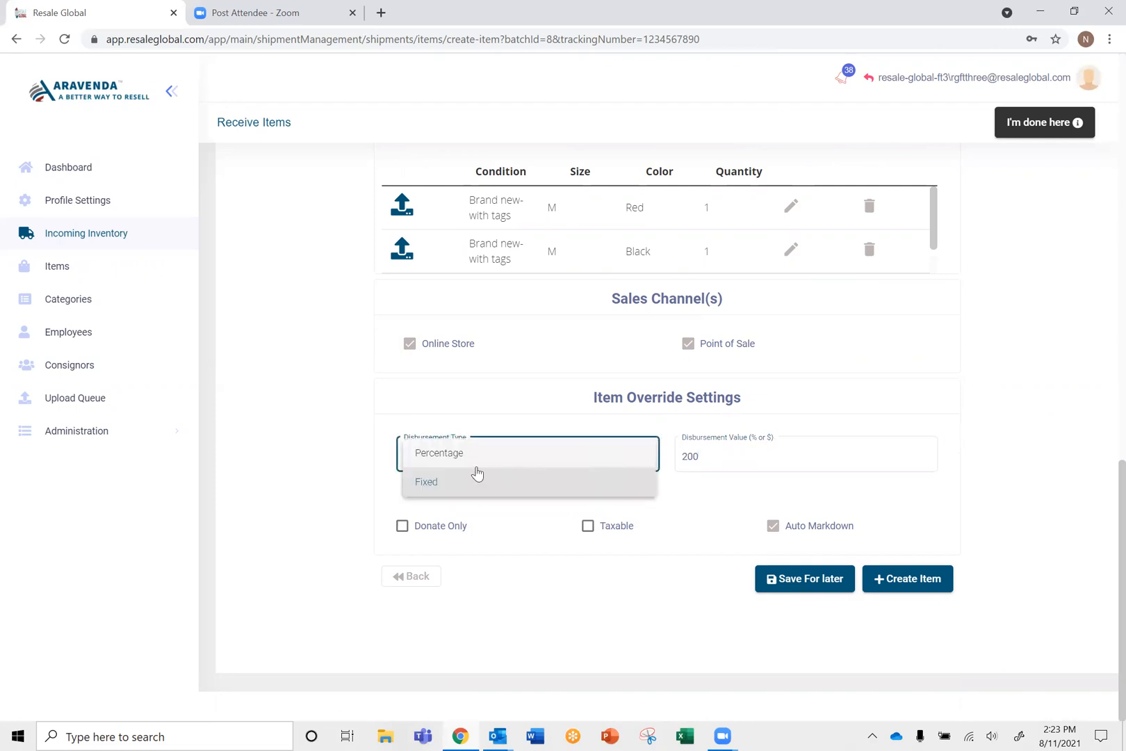
click(467, 457)
click(816, 455)
click(730, 460)
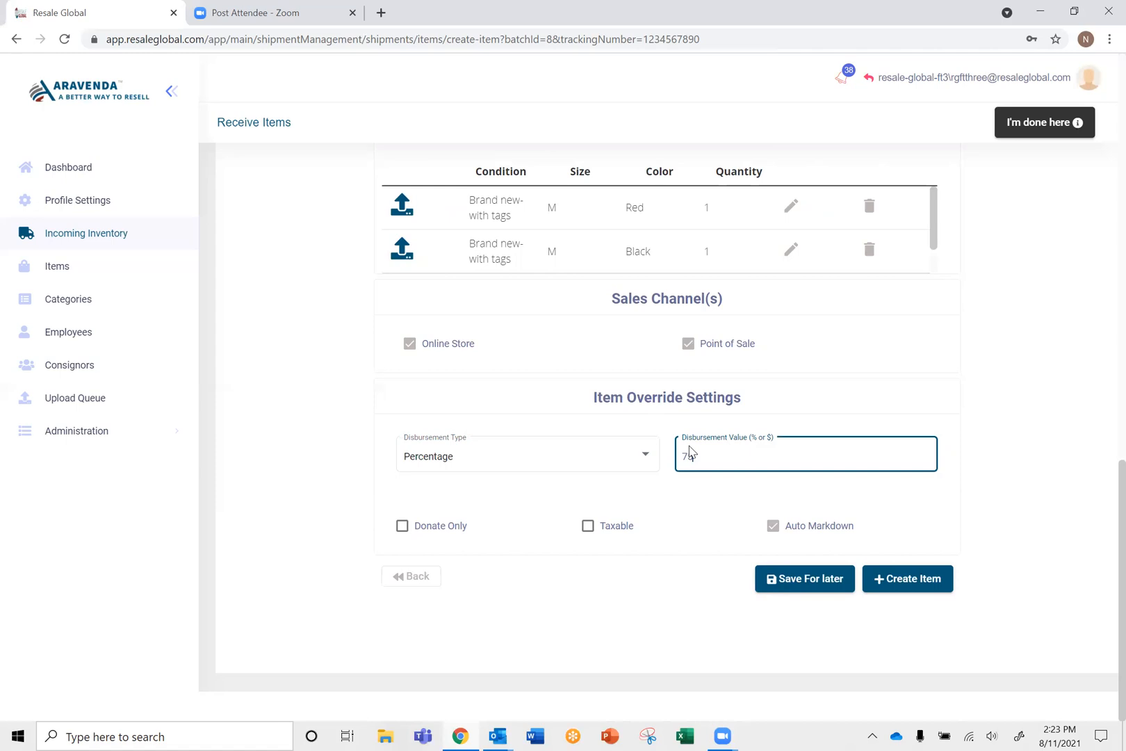
click(988, 429)
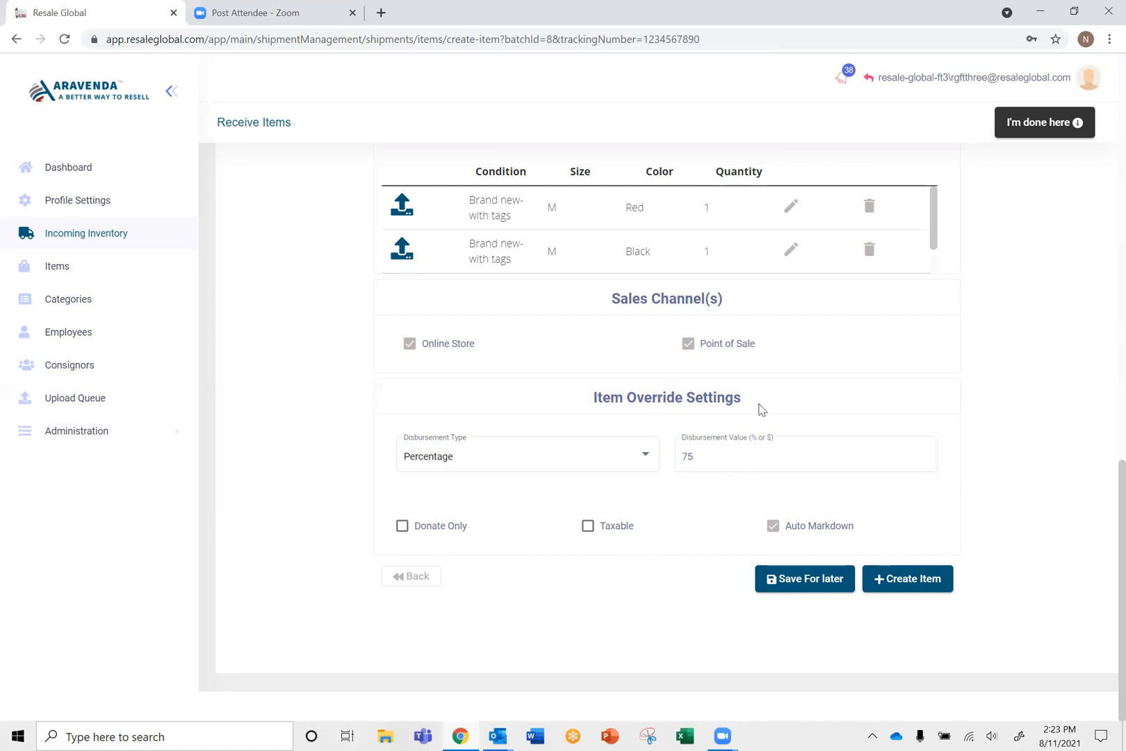
Step: Turn off Auto Markdown in the item override settings and switch Taxable on and back off
click(772, 528)
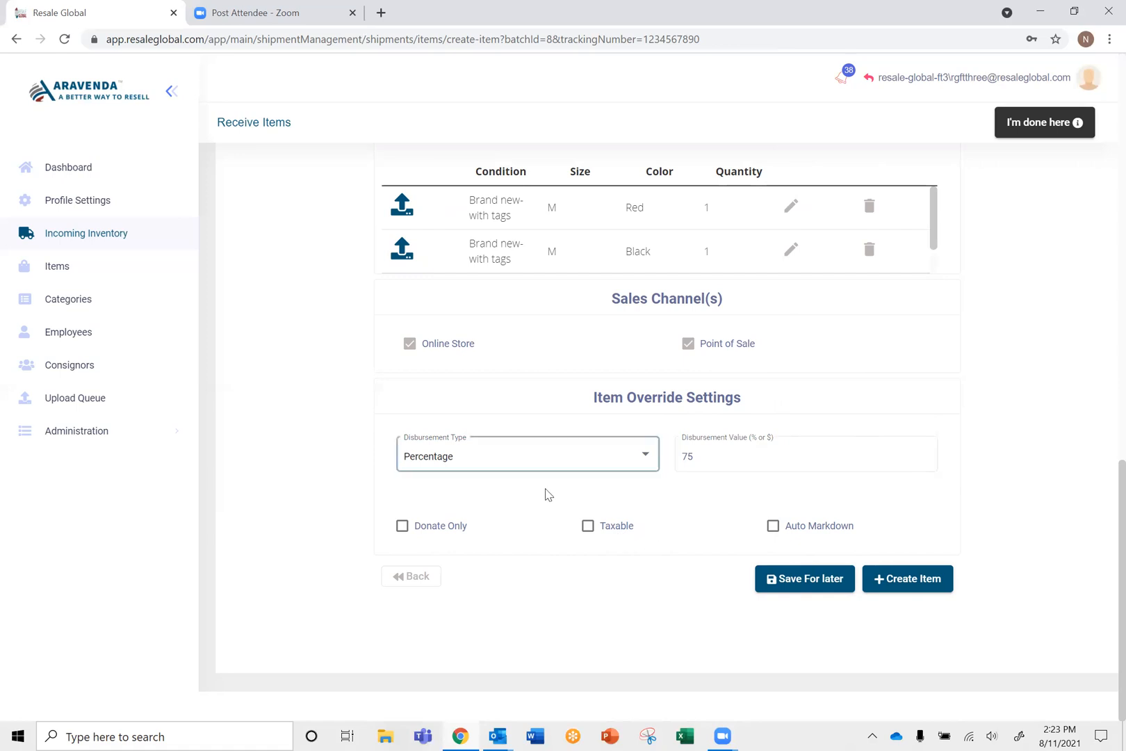
click(612, 534)
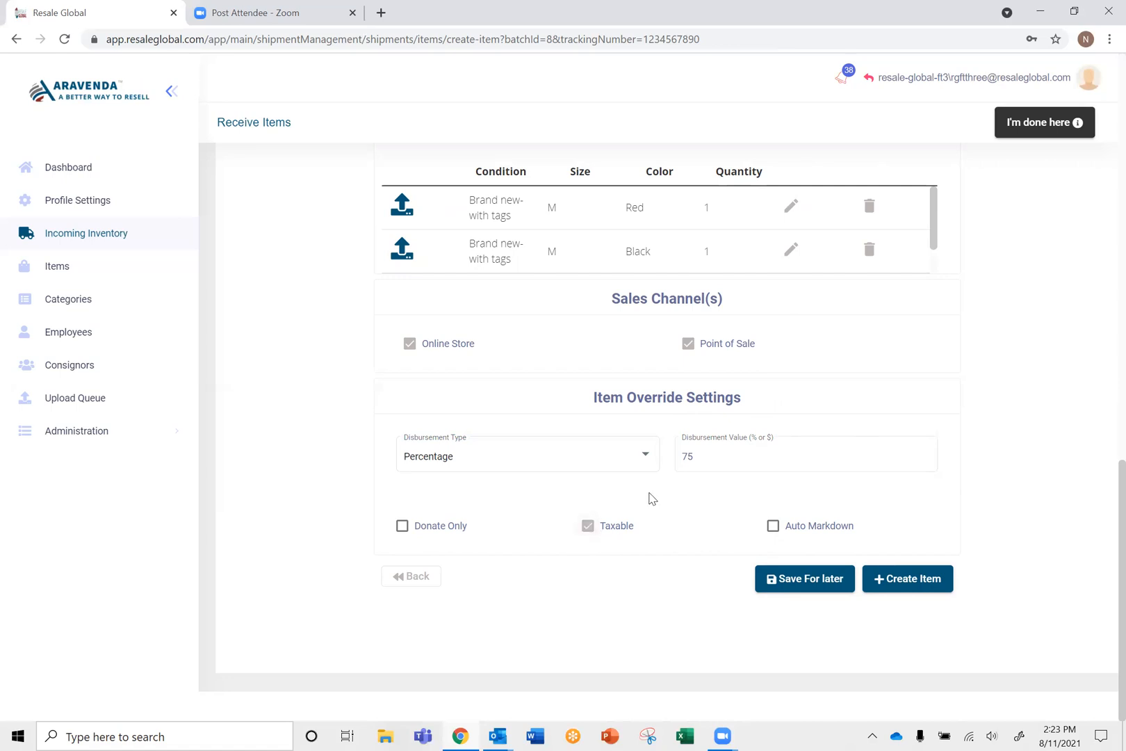
click(595, 529)
Step: Create the Burberry jacket item and reload the Receive Items list to check its entry
click(886, 587)
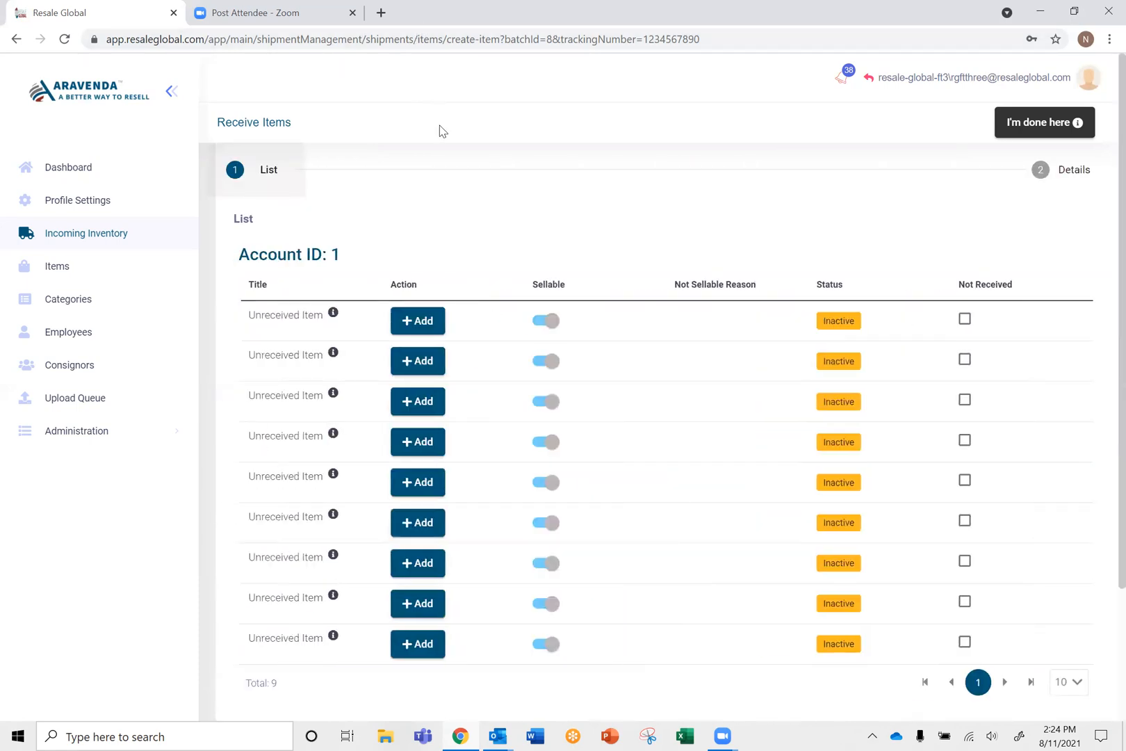
click(64, 39)
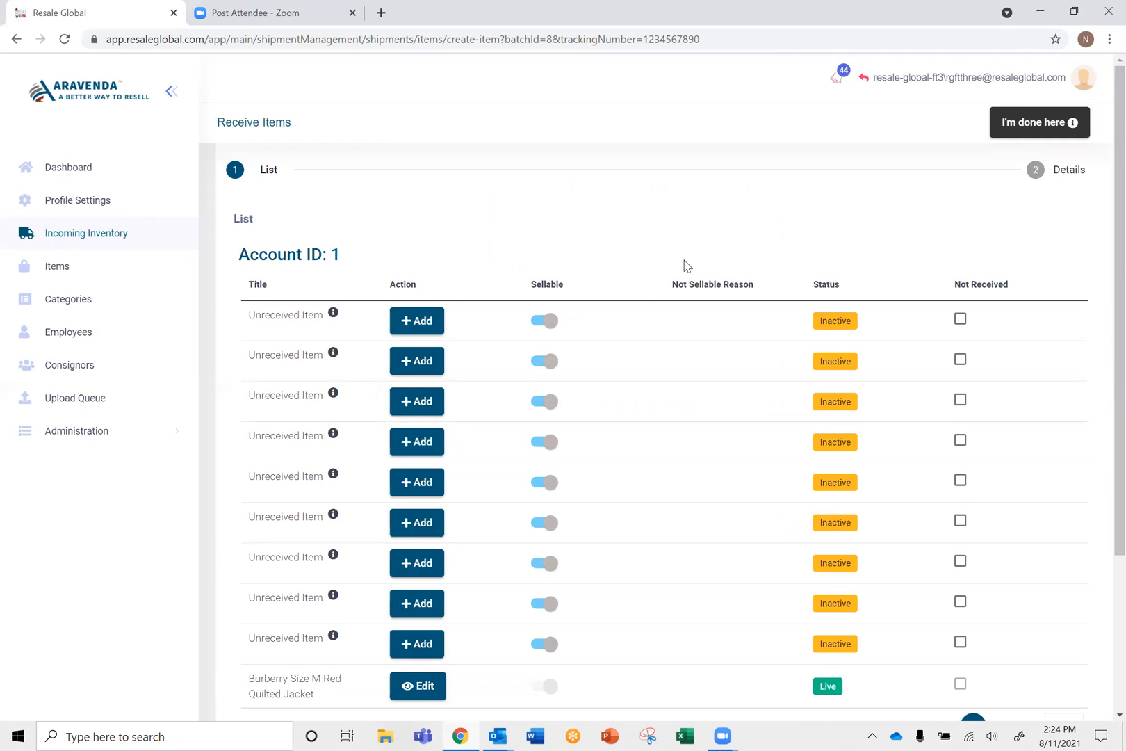
scroll(684, 264, down, 1)
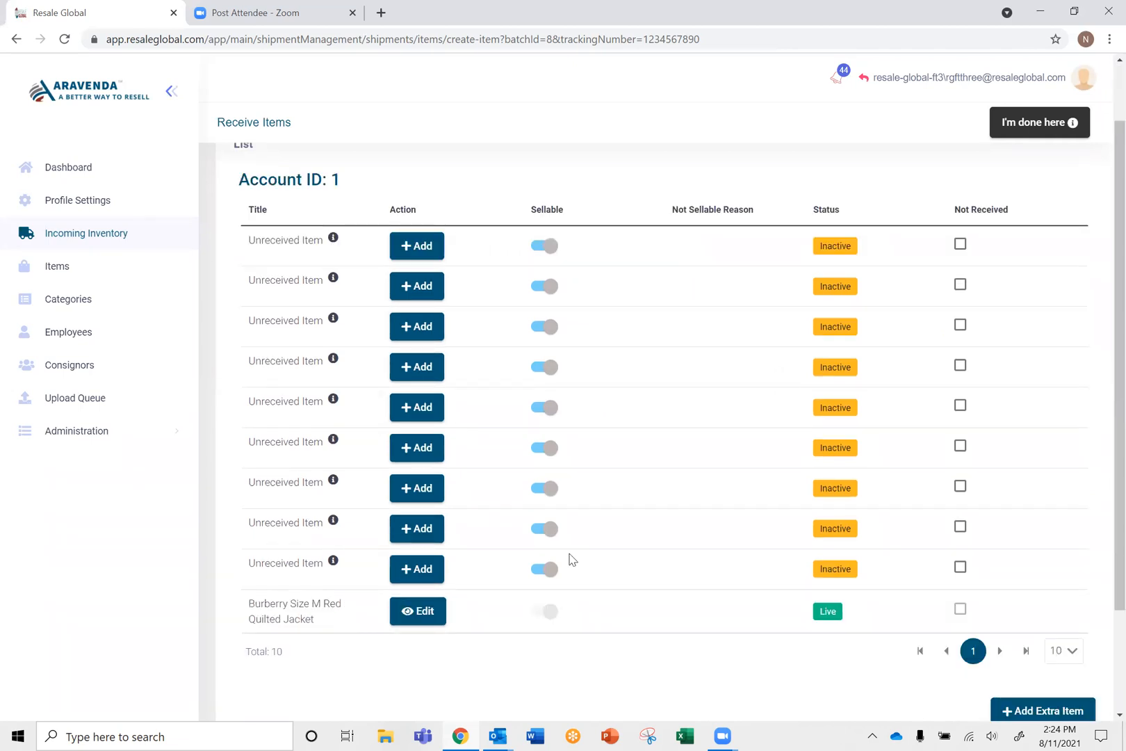